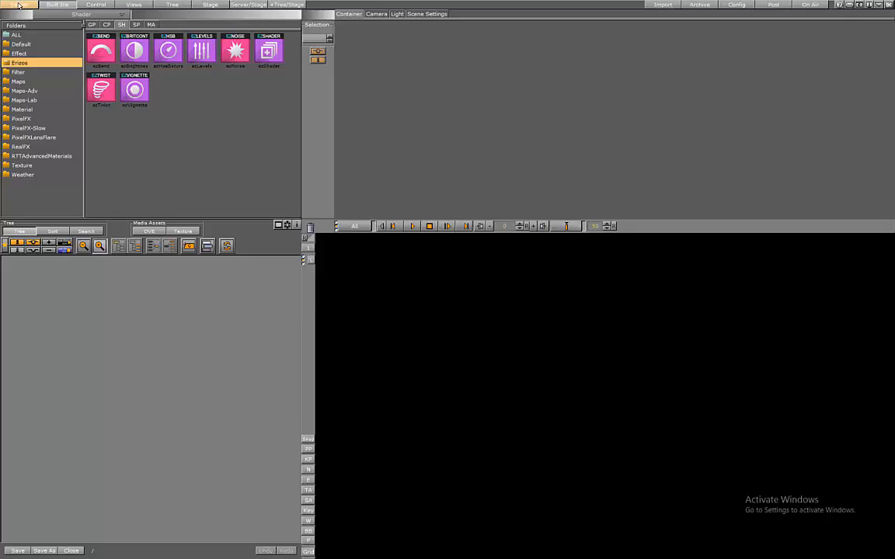
Open the spiral scene from the EZDeform folder and inspect the Sphere geometry settings of its nested container
{"action": "left_click", "coordinate": [18, 5]}
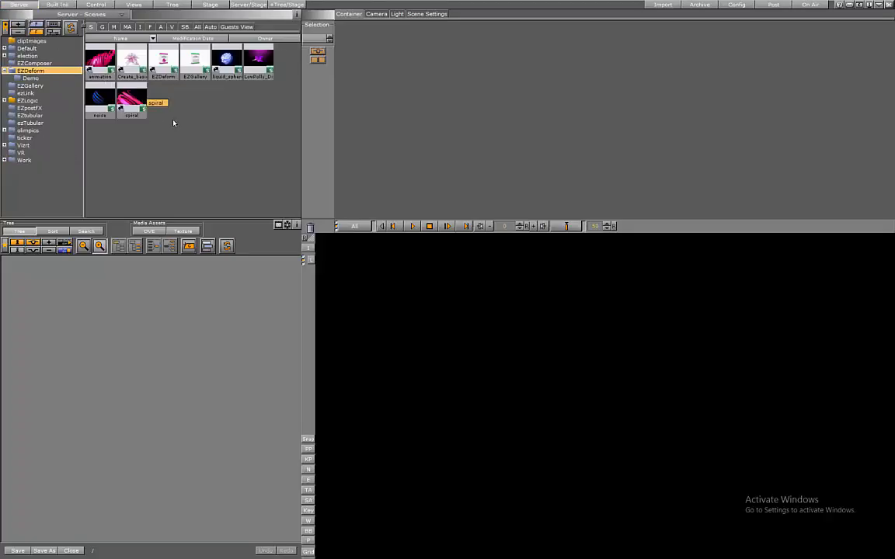
{"action": "double_click", "coordinate": [132, 101]}
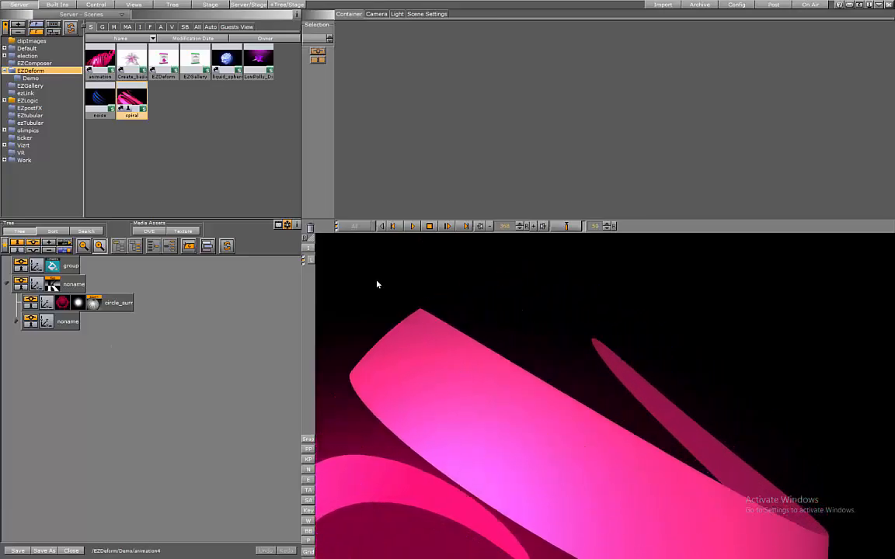
{"action": "left_click", "coordinate": [17, 321]}
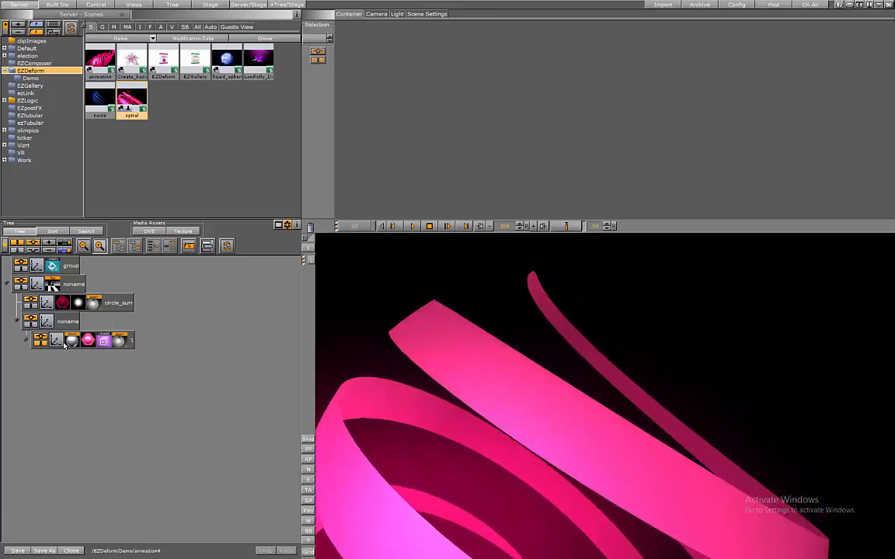
{"action": "left_click", "coordinate": [72, 341]}
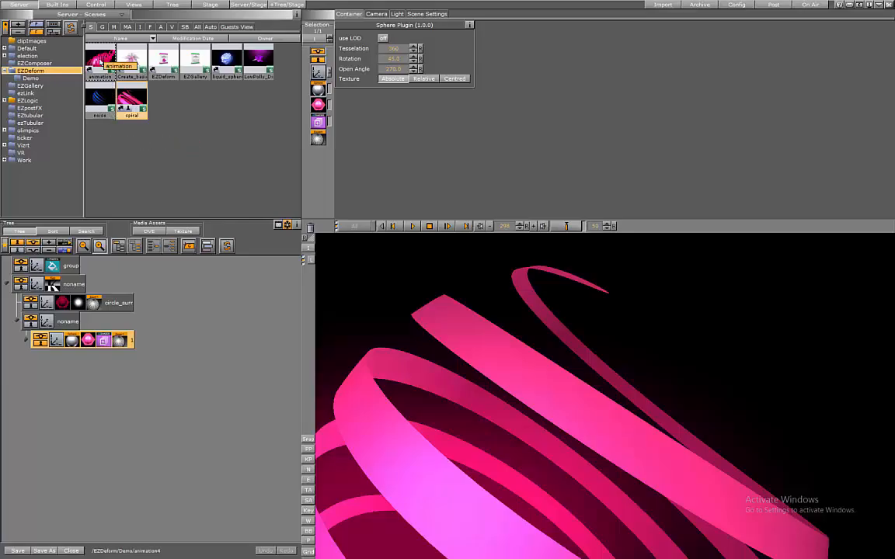
Open the animation scene from the EZDeform folder and play it, closing the scene when done
{"action": "left_click_drag", "start_coordinate": [96, 60], "coordinate": [339, 245]}
{"action": "left_click", "coordinate": [330, 299]}
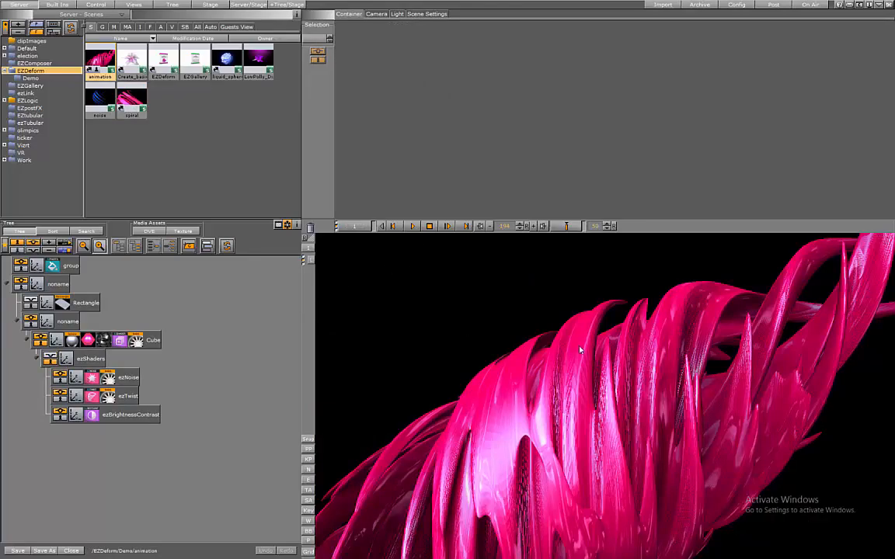
{"action": "left_click", "coordinate": [413, 226]}
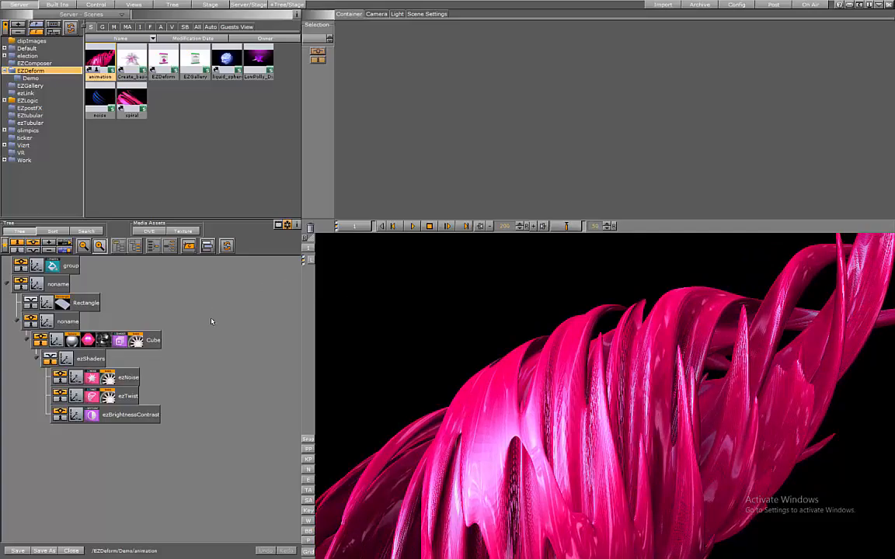
{"action": "left_click", "coordinate": [80, 550]}
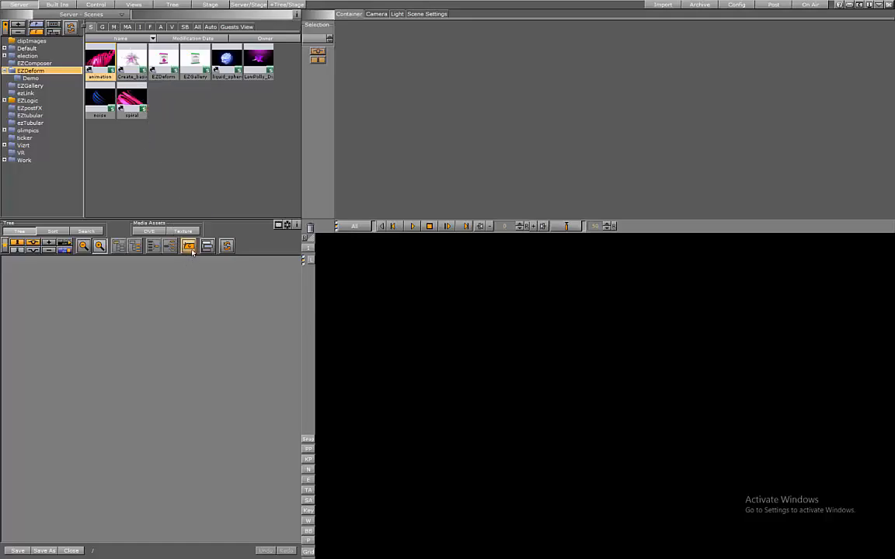
Add a Cube from the default geometry plugins to the empty scene tree
{"action": "left_click", "coordinate": [54, 5]}
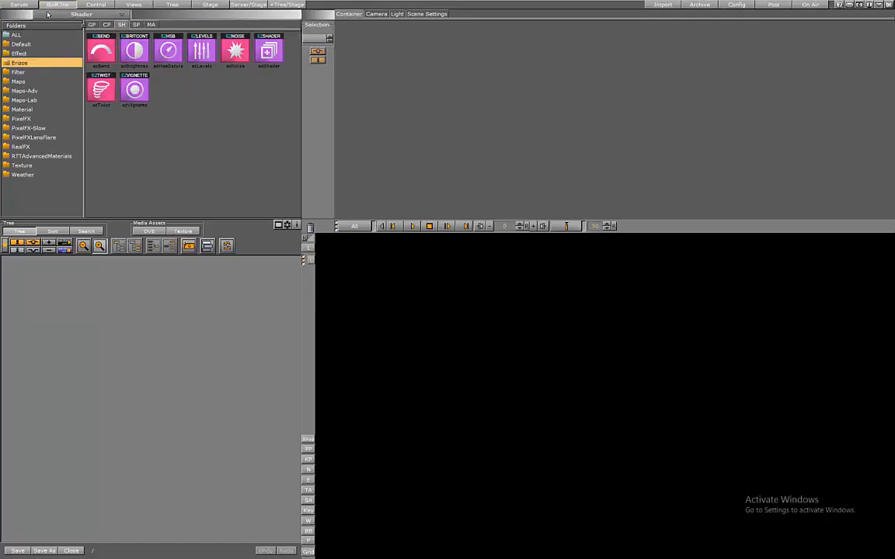
{"action": "left_click", "coordinate": [87, 25]}
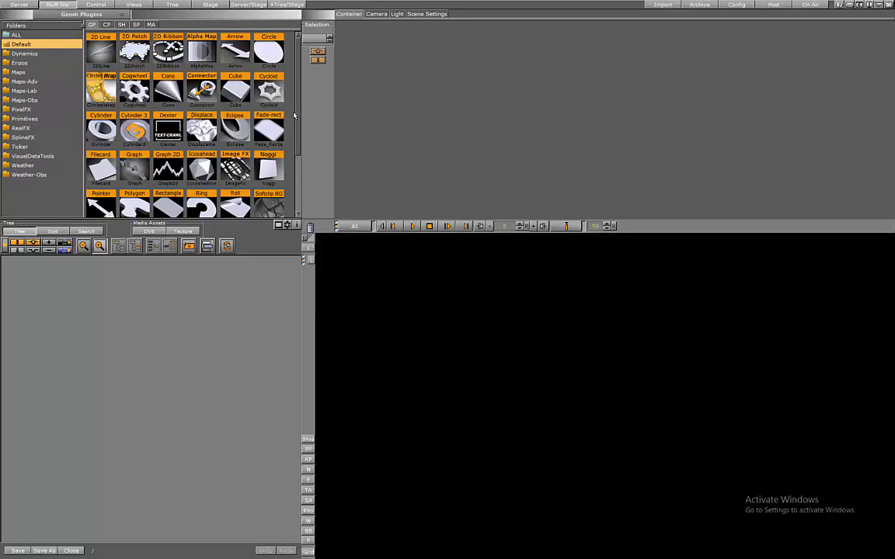
{"action": "left_click_drag", "start_coordinate": [299, 124], "coordinate": [300, 172]}
{"action": "scroll", "coordinate": [269, 140], "scroll_direction": "up", "scroll_amount": 3}
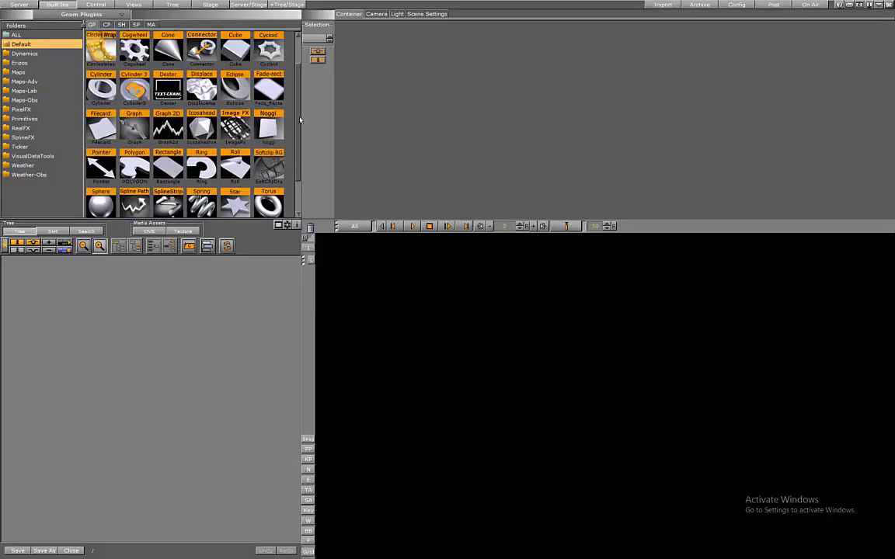
{"action": "left_click_drag", "start_coordinate": [238, 91], "coordinate": [184, 301]}
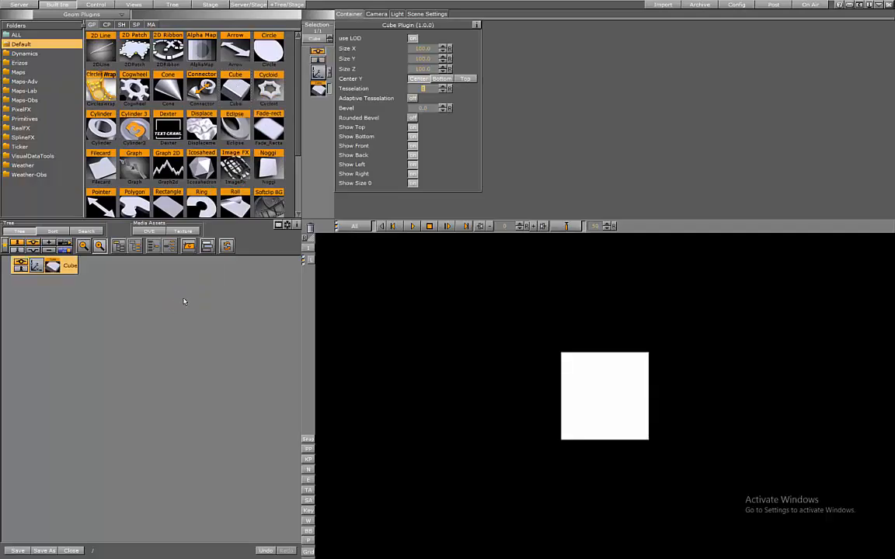
Add a material to the Cube container and colour its diffuse component blue
{"action": "right_click", "coordinate": [69, 268]}
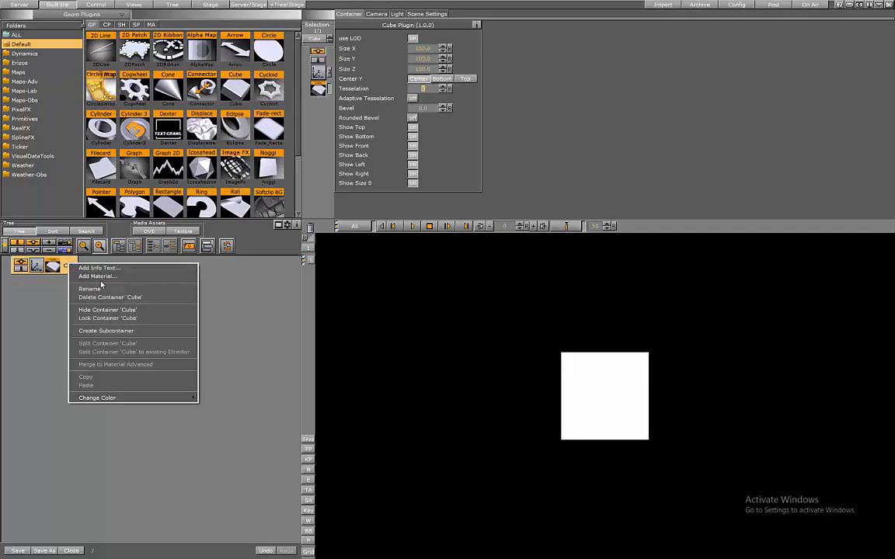
{"action": "left_click", "coordinate": [100, 276]}
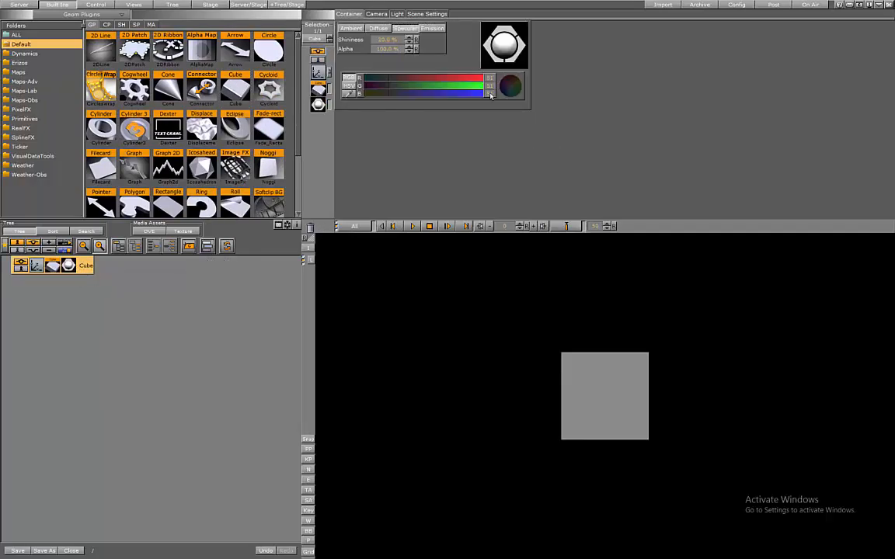
{"action": "left_click_drag", "start_coordinate": [429, 77], "coordinate": [389, 87]}
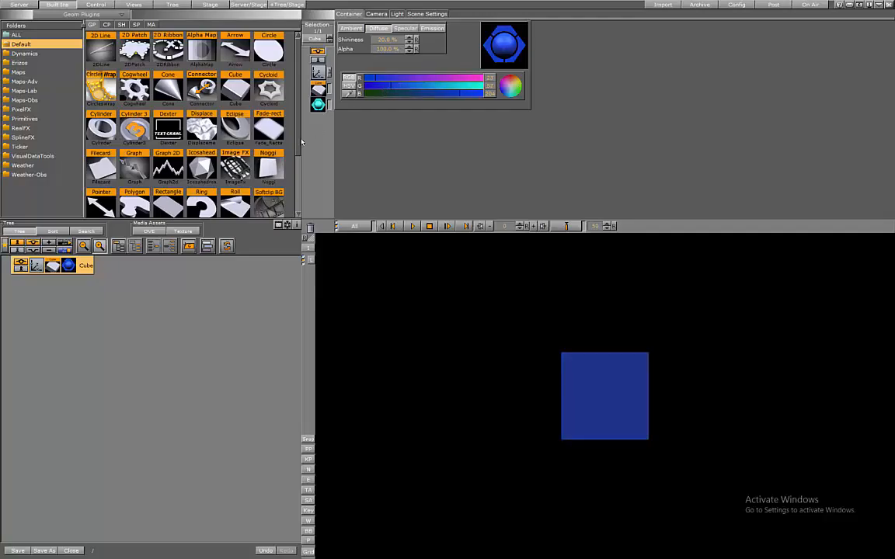
Rotate the cube 45 degrees on X and Y and scale it proportionally to 1.7
{"action": "left_click", "coordinate": [317, 51]}
{"action": "left_click", "coordinate": [422, 96]}
{"action": "left_click", "coordinate": [423, 106]}
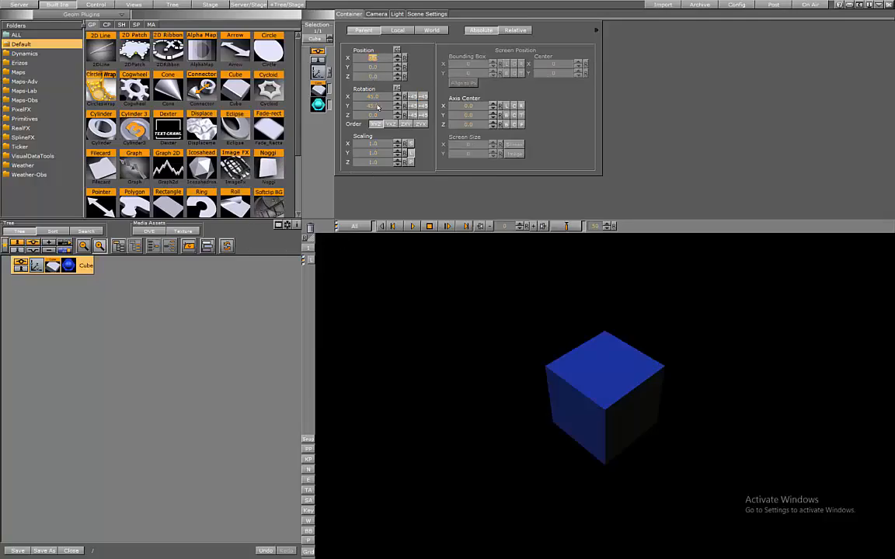
{"action": "left_click_drag", "start_coordinate": [374, 144], "coordinate": [408, 144]}
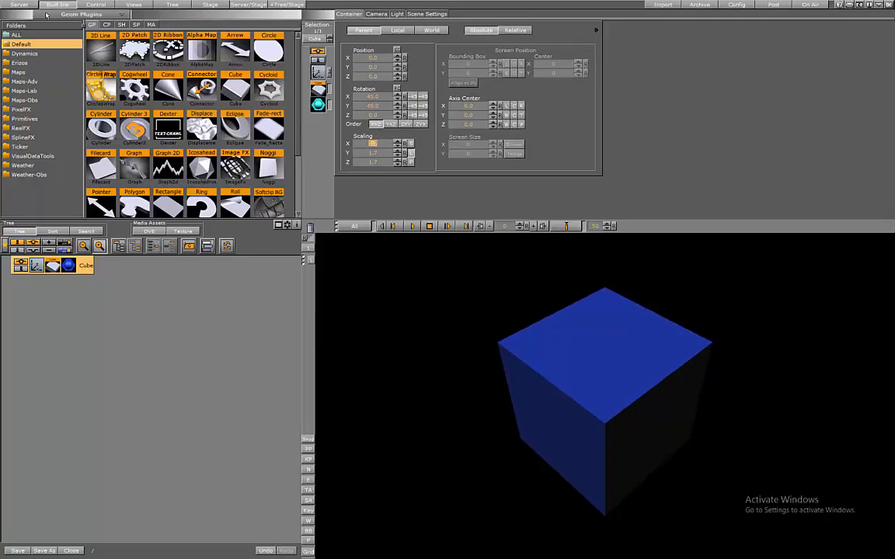
Look through the Erizos shader plugins and inspect the cube's mesh in wireframe view
{"action": "left_click", "coordinate": [121, 25]}
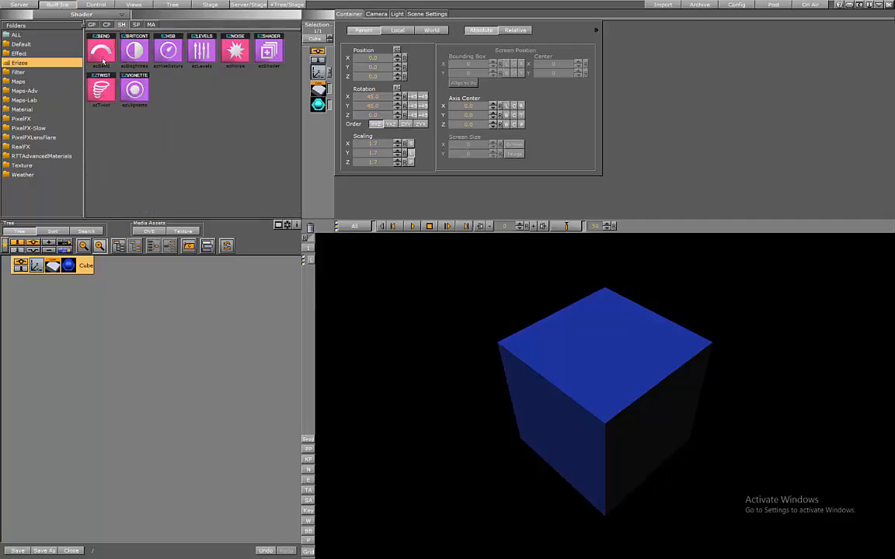
{"action": "left_click_drag", "start_coordinate": [134, 90], "coordinate": [141, 162]}
{"action": "left_click_drag", "start_coordinate": [141, 162], "coordinate": [173, 167]}
{"action": "left_click", "coordinate": [308, 521]}
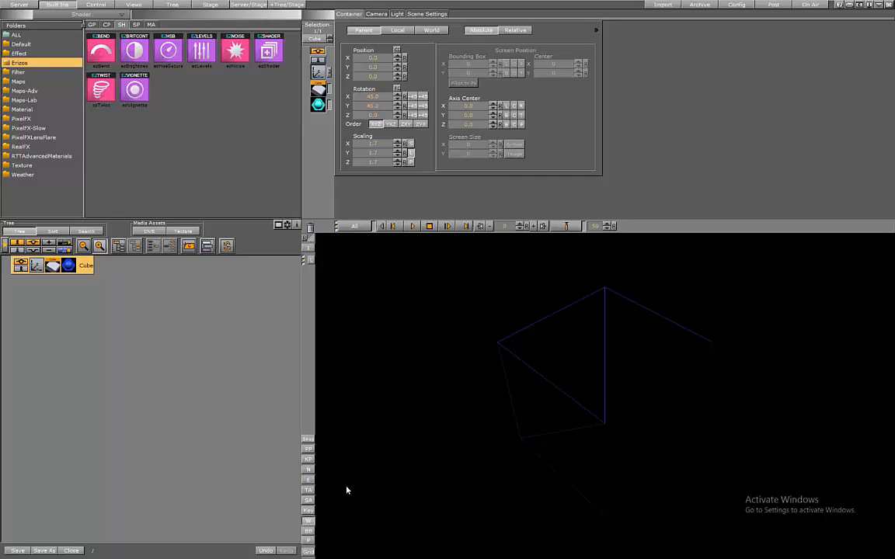
{"action": "left_click", "coordinate": [307, 520]}
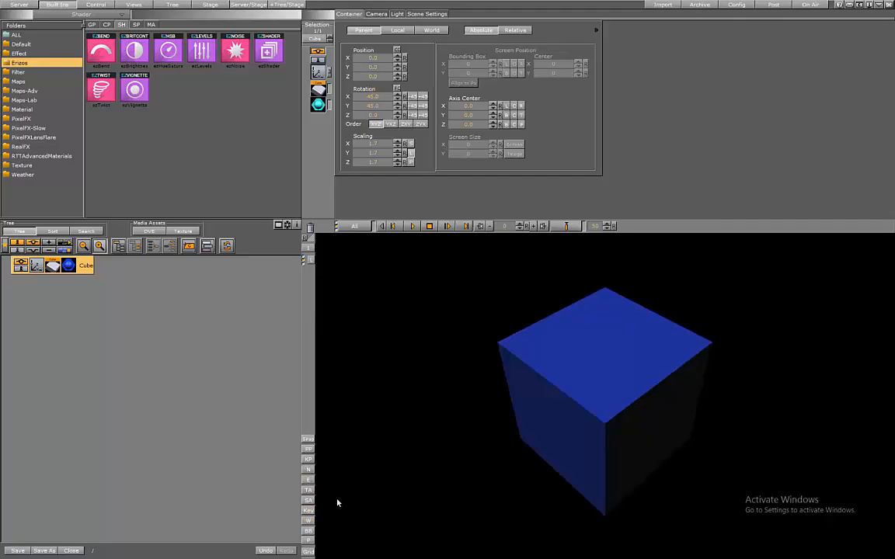
Apply the ezBend shader to the cube and set its Y scaling alone to 3
{"action": "left_click_drag", "start_coordinate": [99, 48], "coordinate": [92, 268]}
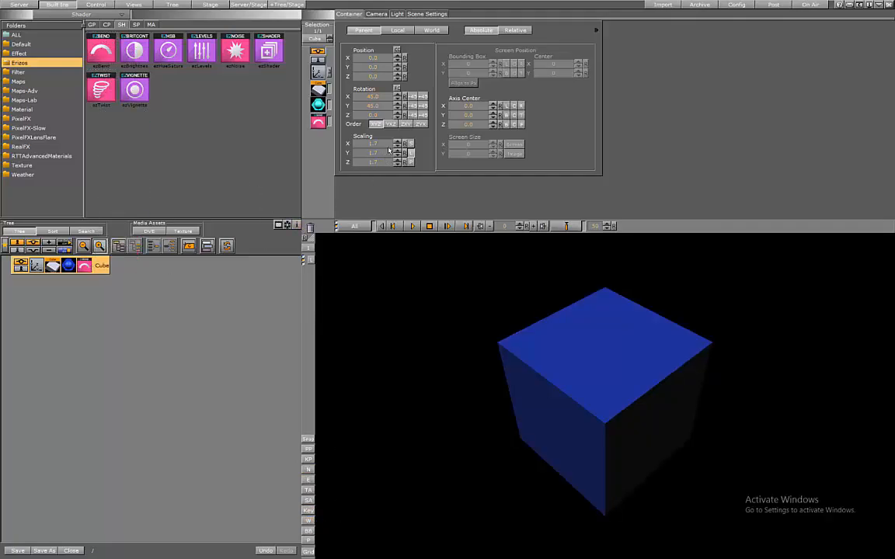
{"action": "left_click", "coordinate": [410, 145]}
{"action": "type", "text": "3"}
{"action": "key", "text": "Return"}
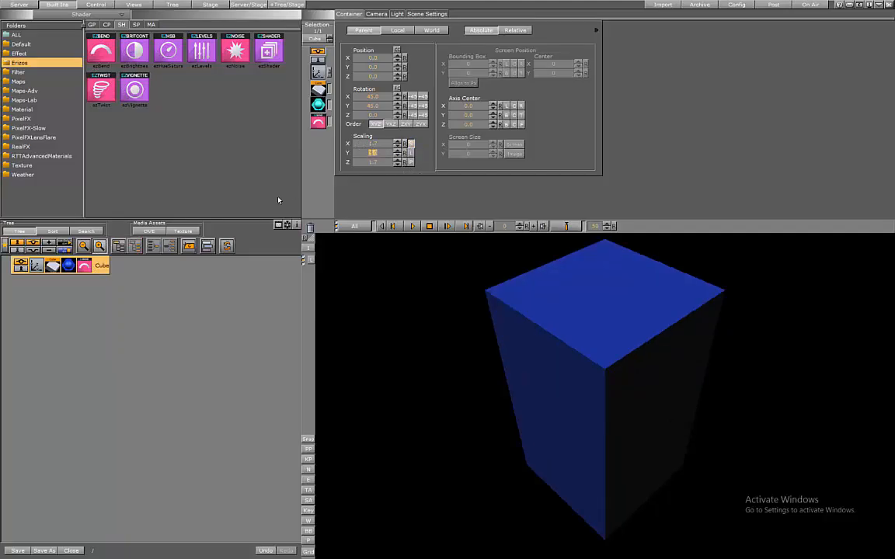
Bend the cube by adjusting the ezBend angle, and smooth the curve by raising the cube's tessellation to at least 20
{"action": "left_click", "coordinate": [84, 266]}
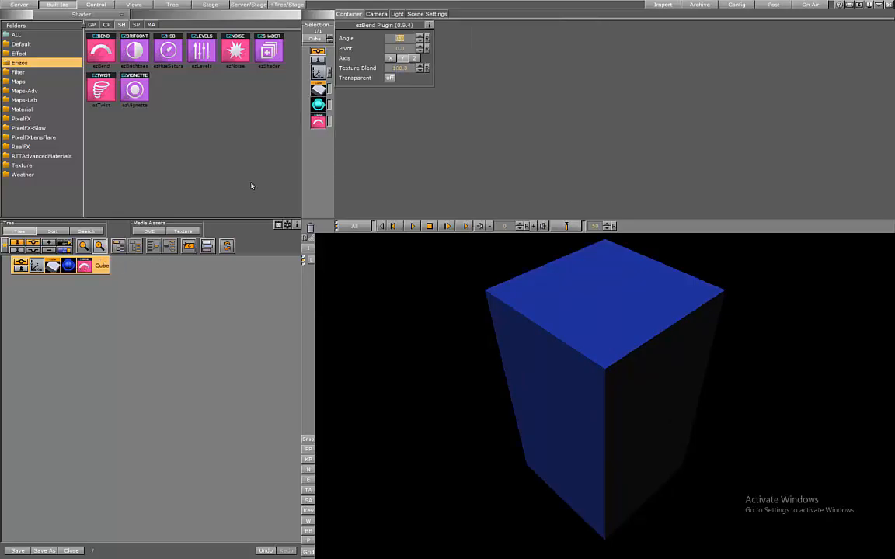
{"action": "left_click_drag", "start_coordinate": [401, 37], "coordinate": [657, 118]}
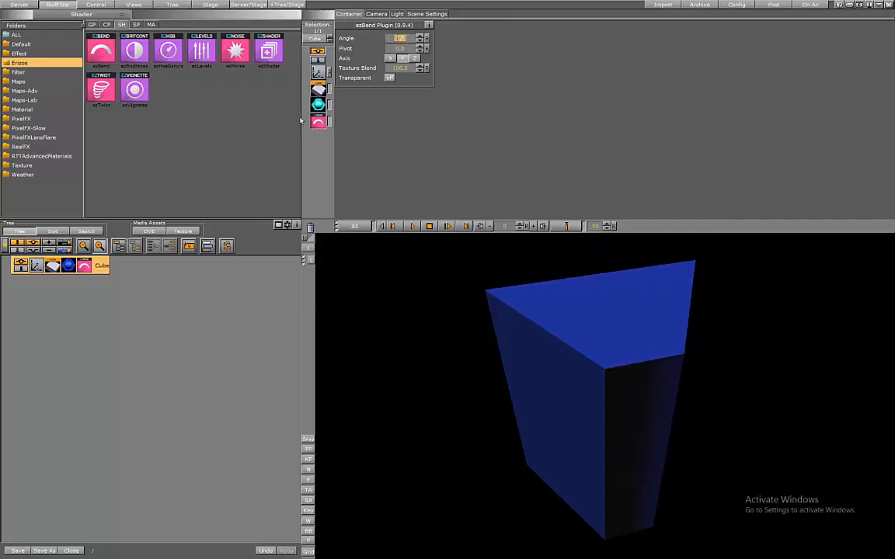
{"action": "left_click", "coordinate": [319, 89]}
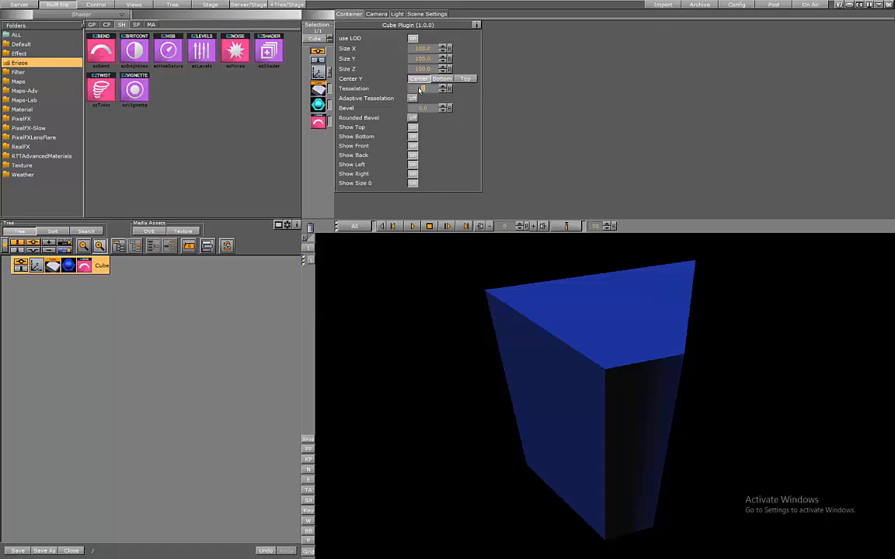
{"action": "left_click_drag", "start_coordinate": [420, 89], "coordinate": [448, 88]}
{"action": "type", "text": "20"}
{"action": "key", "text": "Return"}
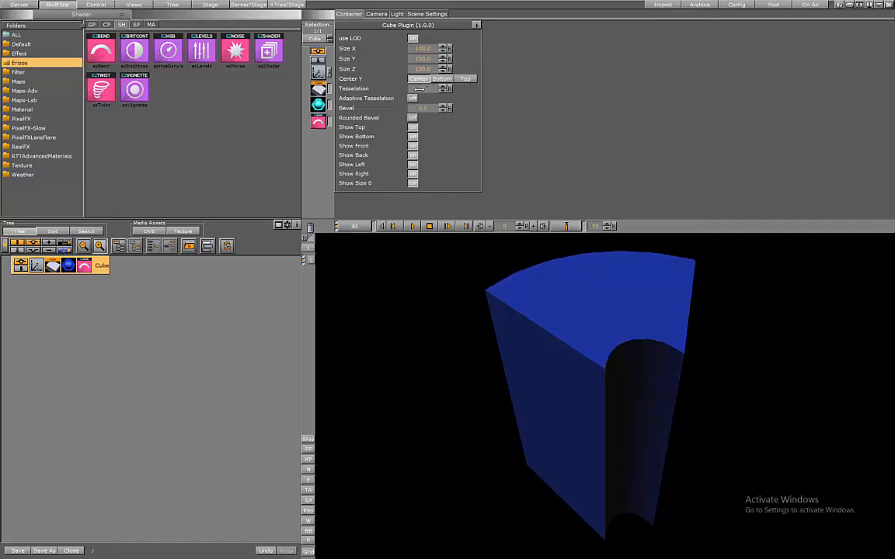
{"action": "left_click_drag", "start_coordinate": [419, 89], "coordinate": [486, 95]}
{"action": "left_click", "coordinate": [84, 265]}
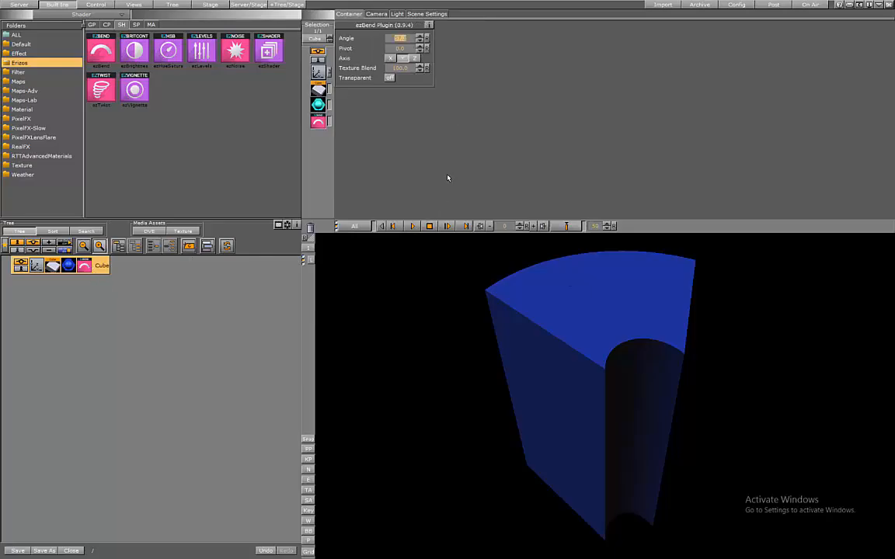
{"action": "left_click_drag", "start_coordinate": [396, 39], "coordinate": [303, 92]}
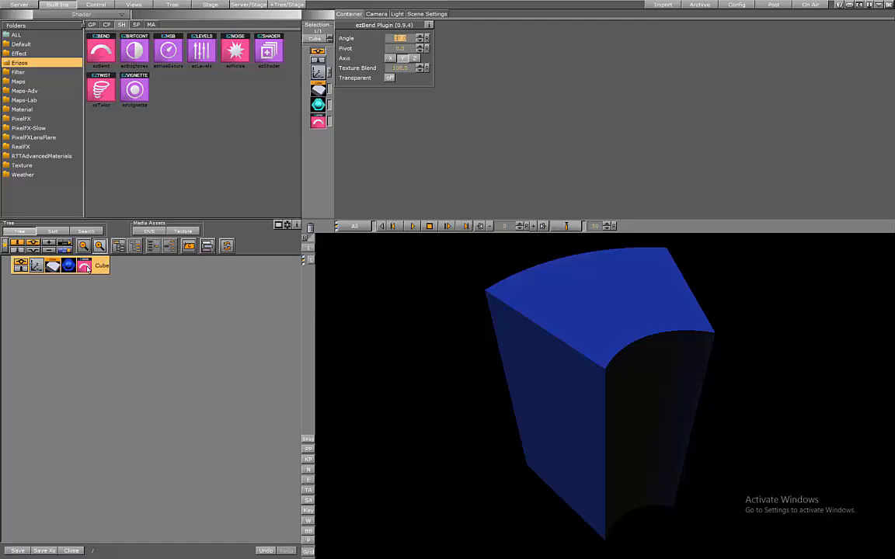
Remove the ezBend shader from the cube and delete the Cube container
{"action": "left_click_drag", "start_coordinate": [83, 266], "coordinate": [353, 211]}
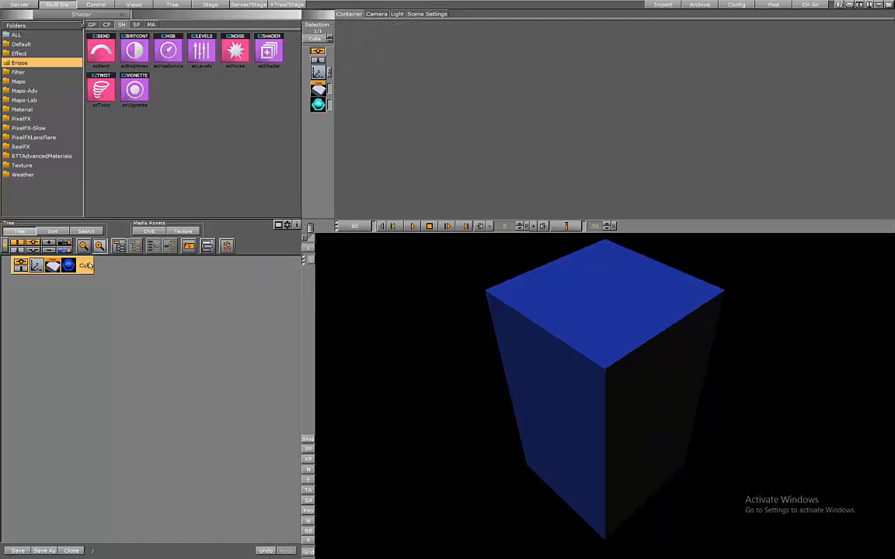
{"action": "left_click_drag", "start_coordinate": [89, 266], "coordinate": [327, 217]}
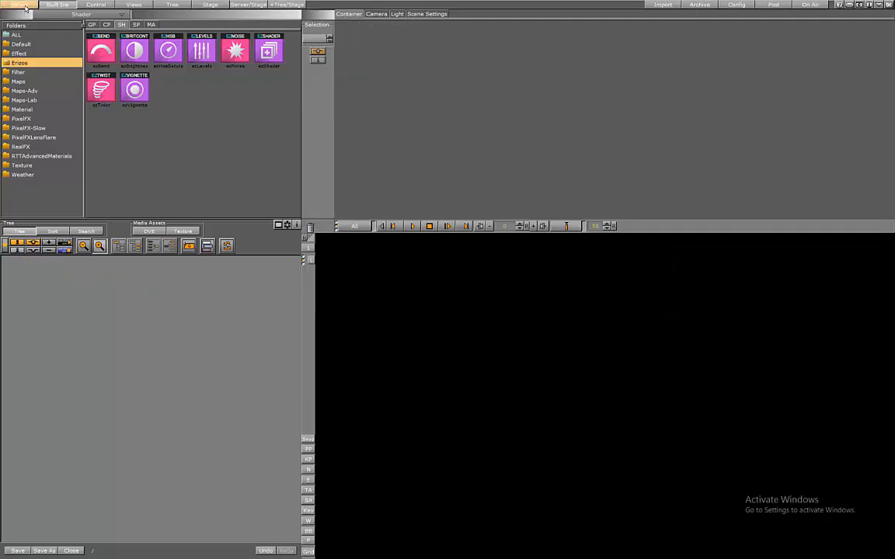
Add a Sphere from the default geometry plugins to the empty scene tree
{"action": "left_click", "coordinate": [24, 5]}
{"action": "left_click", "coordinate": [56, 5]}
{"action": "left_click", "coordinate": [91, 24]}
{"action": "scroll", "coordinate": [300, 159], "scroll_direction": "down", "scroll_amount": 2}
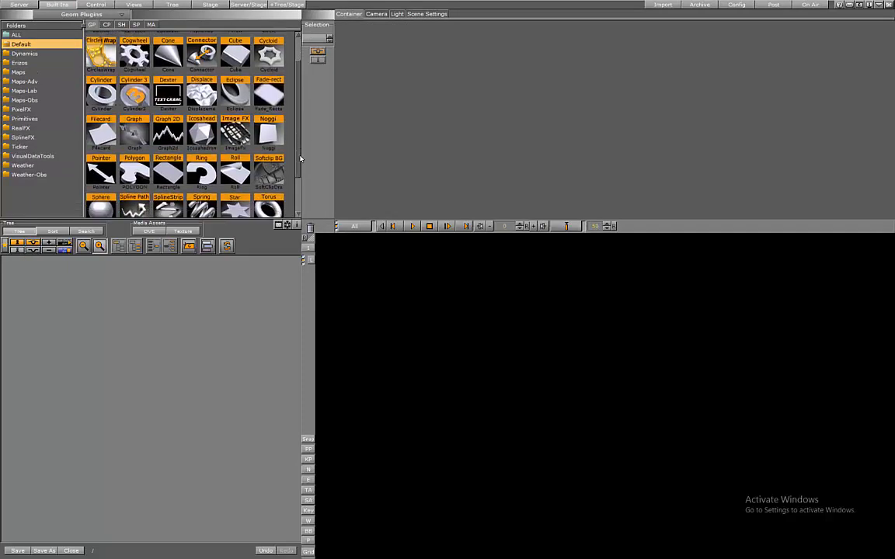
{"action": "scroll", "coordinate": [211, 179], "scroll_direction": "down", "scroll_amount": 1}
{"action": "left_click_drag", "start_coordinate": [97, 176], "coordinate": [186, 314]}
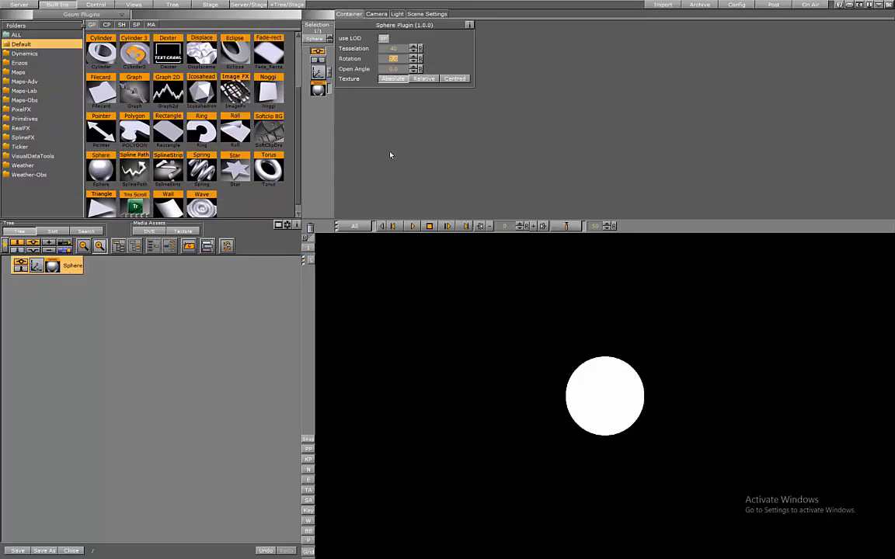
Show the shader plugins in the Erizos folder
{"action": "left_click", "coordinate": [18, 5]}
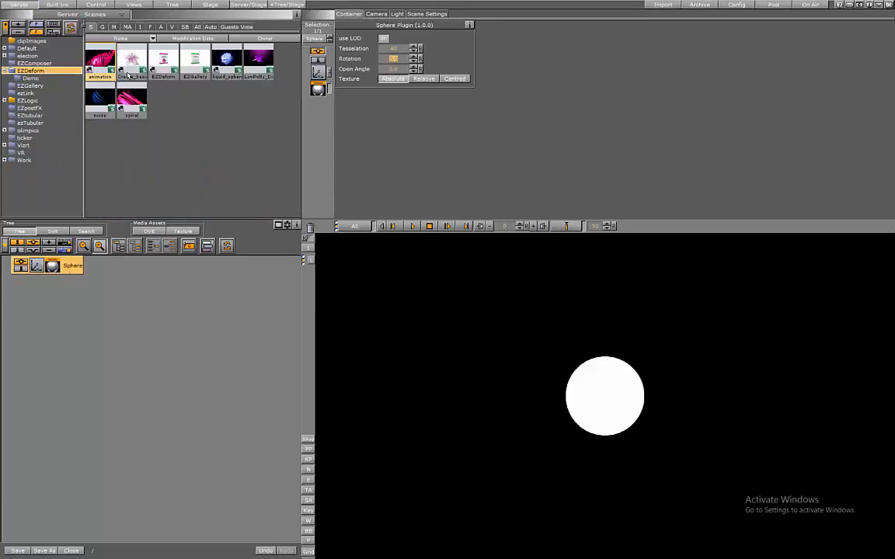
{"action": "left_click", "coordinate": [57, 4]}
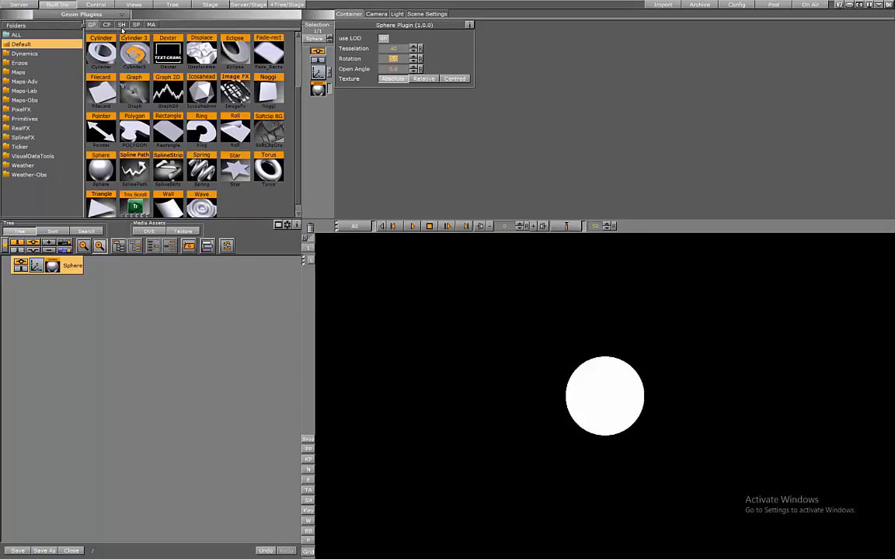
{"action": "left_click", "coordinate": [122, 25]}
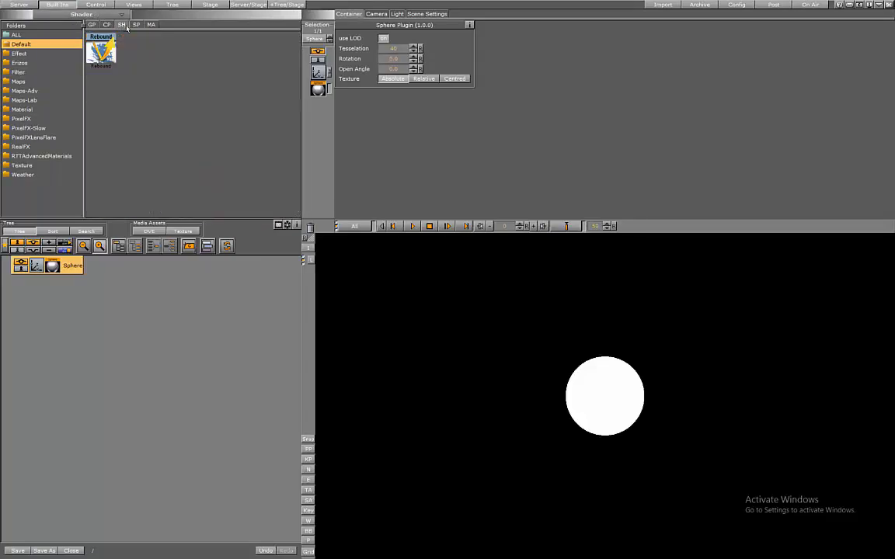
{"action": "left_click", "coordinate": [31, 52]}
{"action": "left_click", "coordinate": [23, 63]}
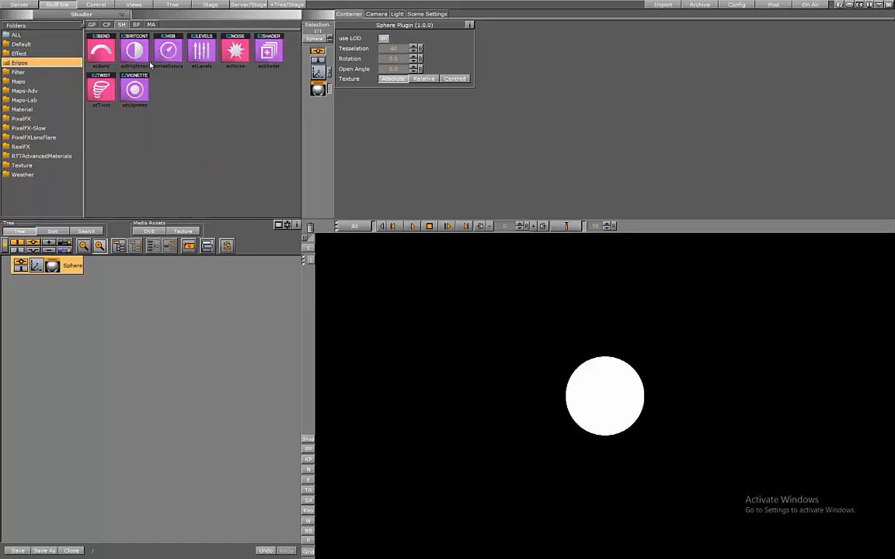
Apply the ezNoise shader to the sphere and enlarge it uniformly to a scale of about 1.8
{"action": "left_click_drag", "start_coordinate": [235, 50], "coordinate": [69, 264]}
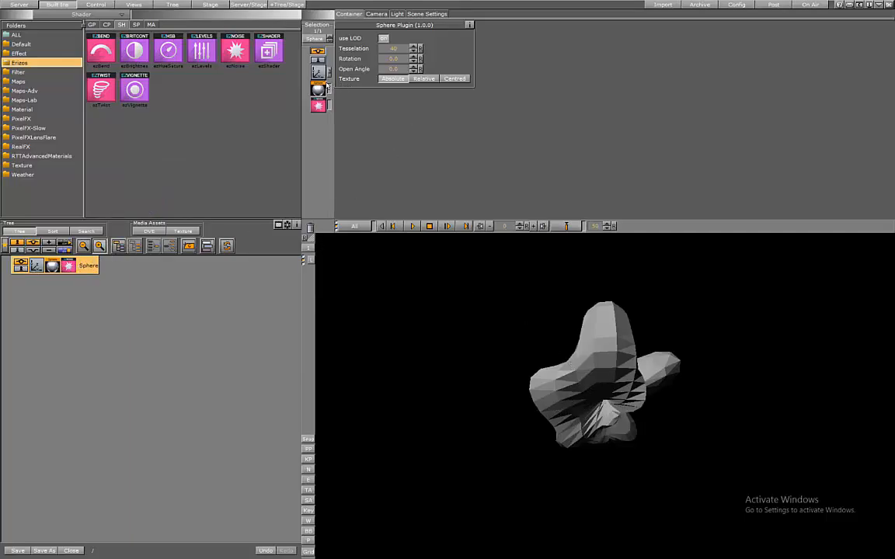
{"action": "left_click", "coordinate": [320, 73]}
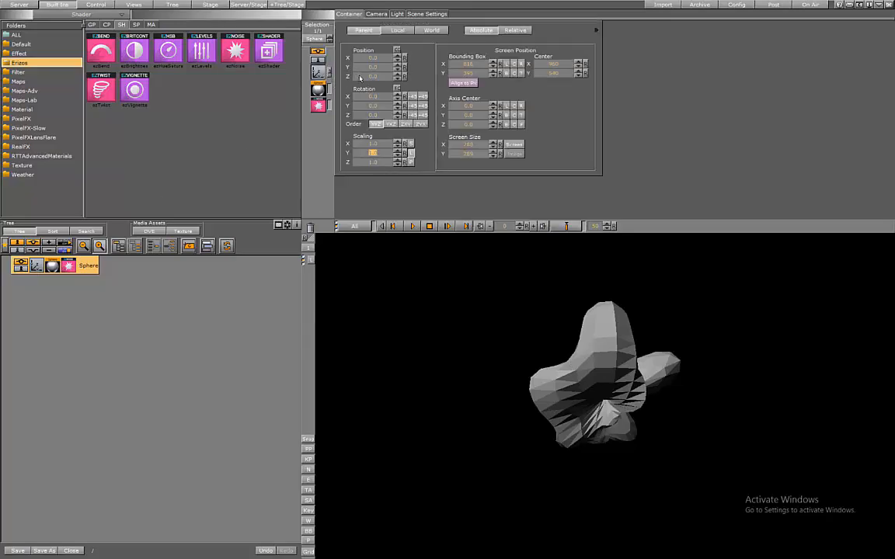
{"action": "left_click_drag", "start_coordinate": [367, 146], "coordinate": [466, 82]}
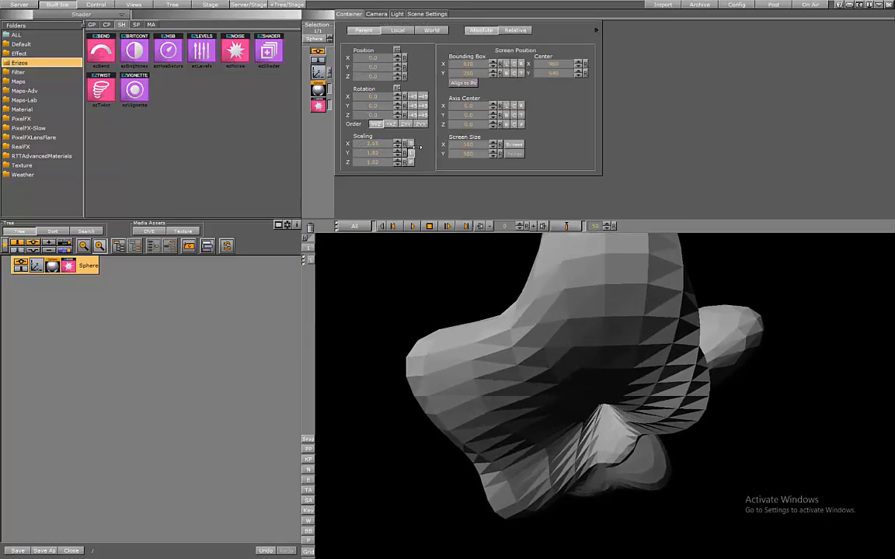
Smooth the noise-deformed sphere by raising its tessellation, and delete the Sphere container
{"action": "left_click", "coordinate": [318, 87]}
{"action": "left_click_drag", "start_coordinate": [392, 48], "coordinate": [581, 84]}
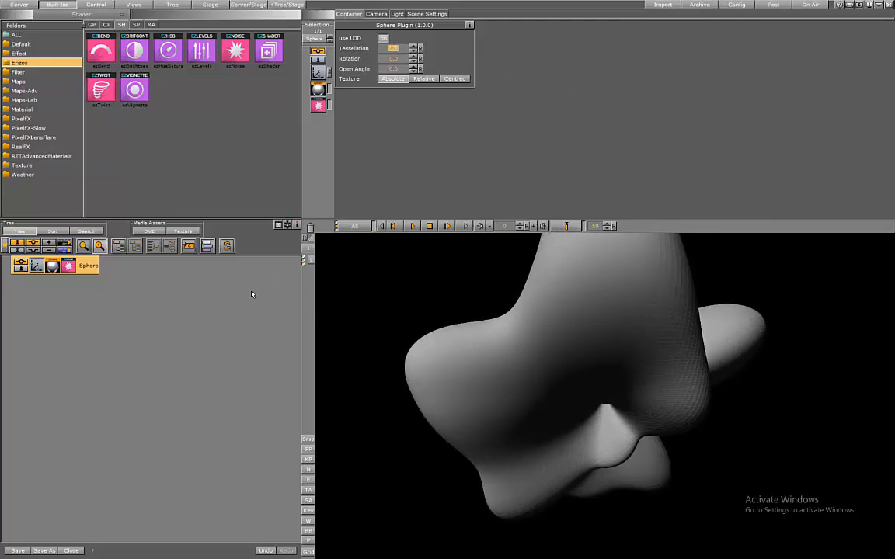
{"action": "left_click_drag", "start_coordinate": [92, 267], "coordinate": [309, 226]}
Create a new scene named Tutorial in the server's EZDeform folder and open it
{"action": "left_click", "coordinate": [31, 6]}
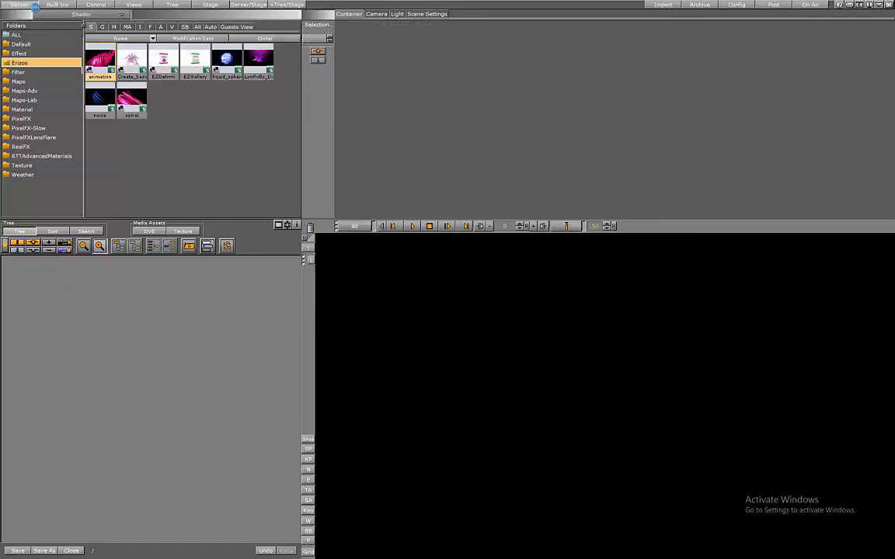
{"action": "right_click", "coordinate": [180, 114]}
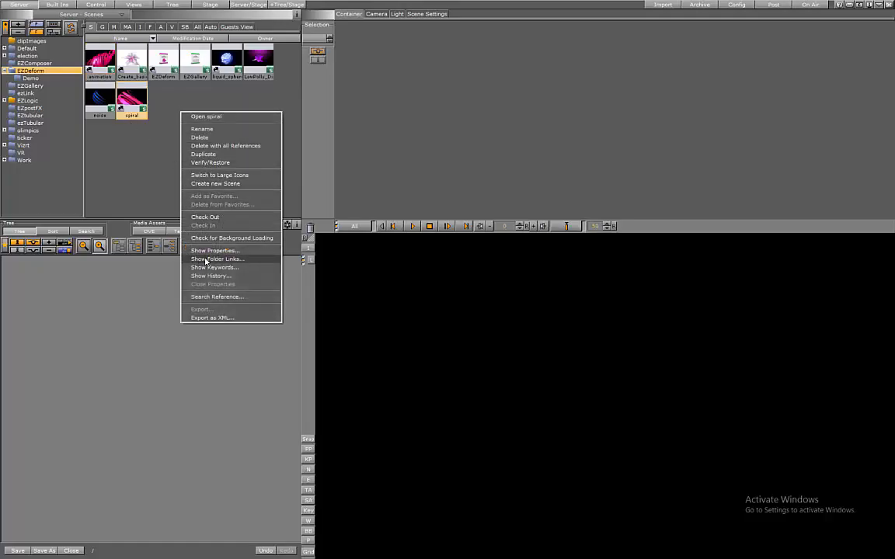
{"action": "left_click", "coordinate": [219, 185]}
{"action": "key", "text": "BackSpace"}
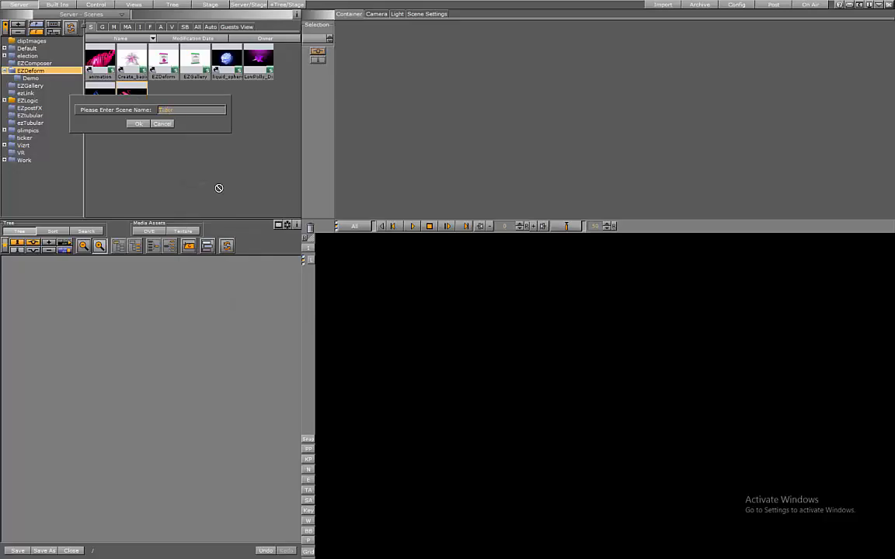
{"action": "key", "text": "Return"}
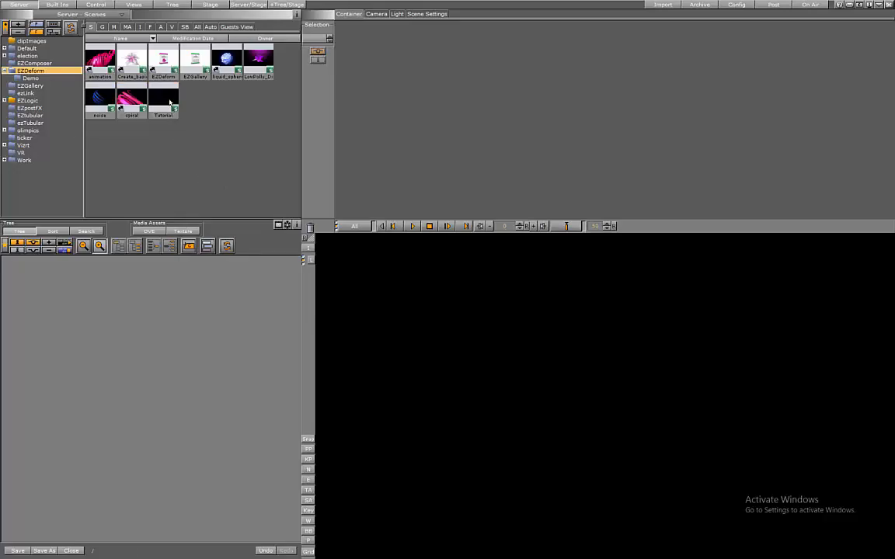
{"action": "double_click", "coordinate": [170, 101]}
{"action": "left_click", "coordinate": [305, 300]}
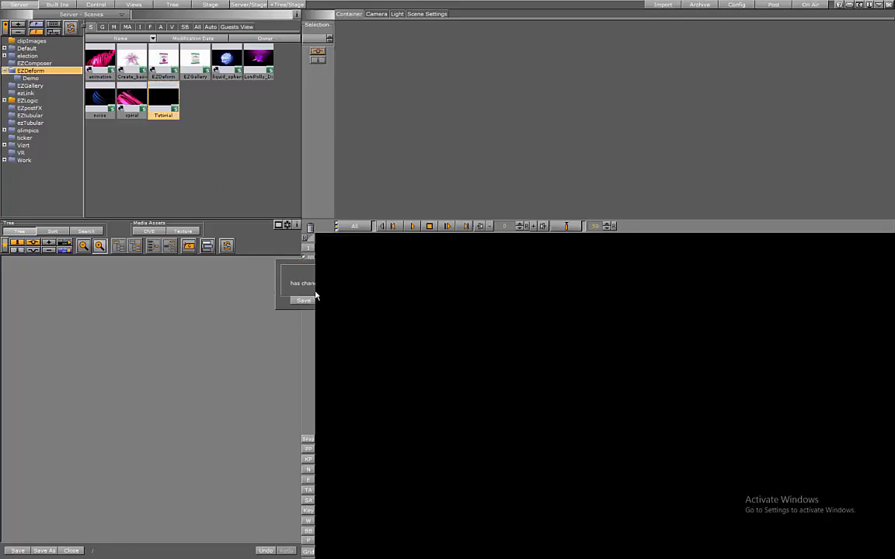
Add a Sphere from the default geometry plugins to the scene tree and scale it uniformly to about 2.19
{"action": "left_click", "coordinate": [57, 4]}
{"action": "left_click", "coordinate": [92, 25]}
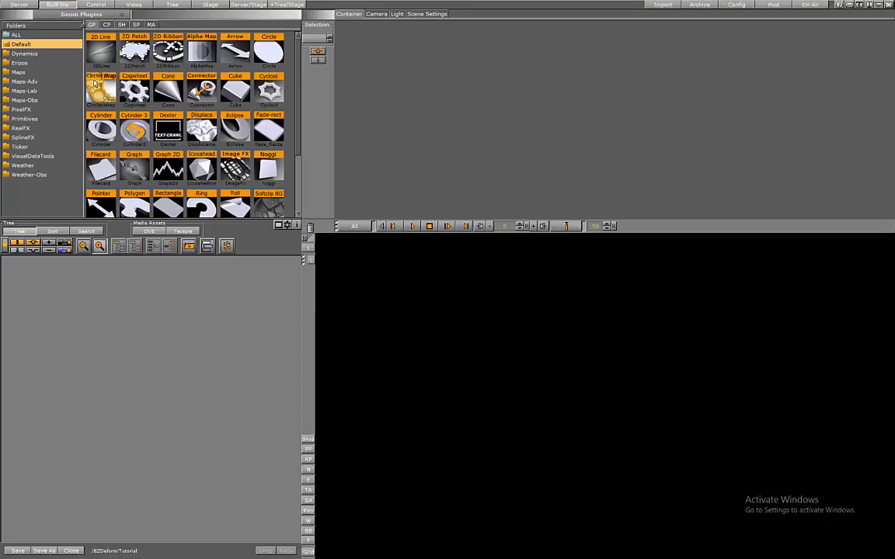
{"action": "left_click_drag", "start_coordinate": [298, 93], "coordinate": [288, 153]}
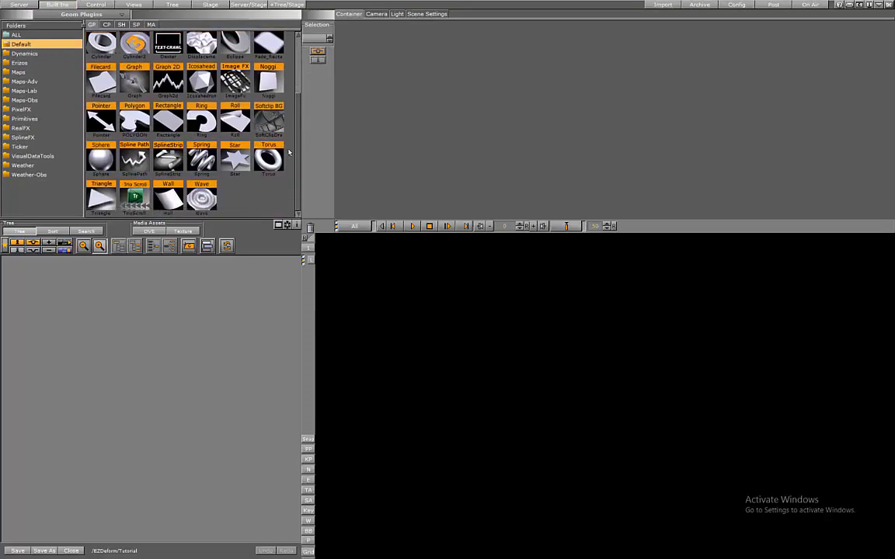
{"action": "left_click_drag", "start_coordinate": [99, 163], "coordinate": [47, 264]}
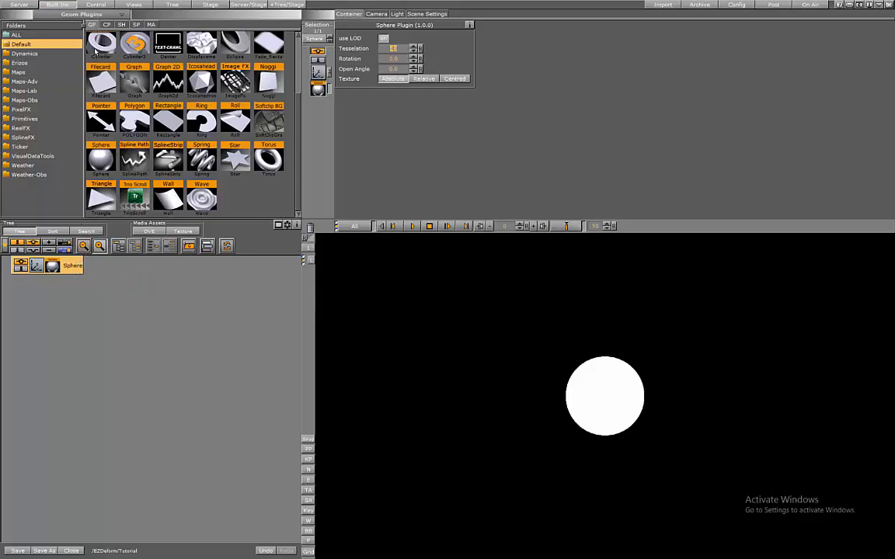
{"action": "left_click", "coordinate": [41, 267]}
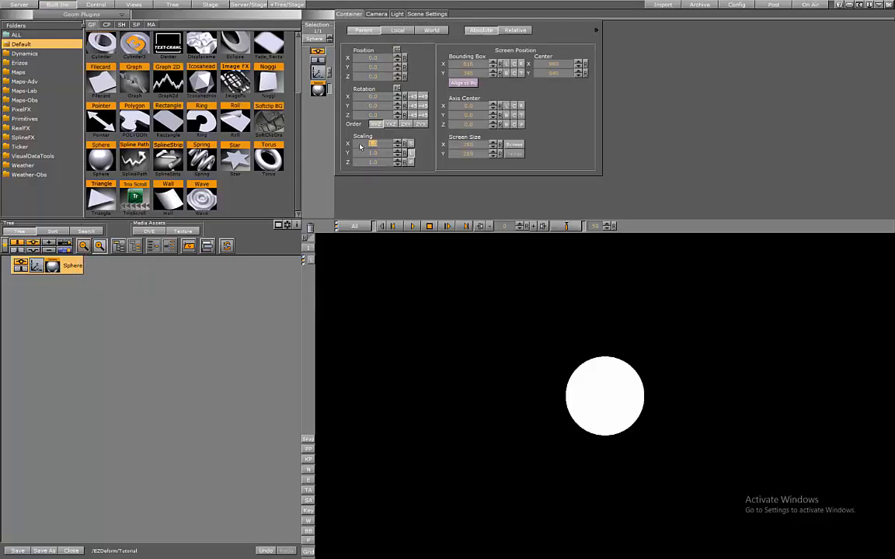
{"action": "left_click_drag", "start_coordinate": [373, 145], "coordinate": [415, 144]}
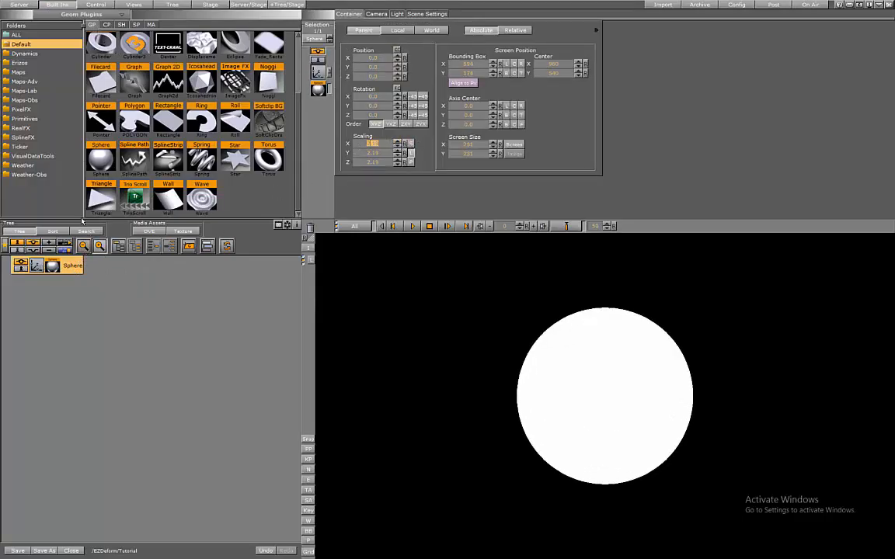
Add a material to the sphere and set its diffuse color to pink
{"action": "right_click", "coordinate": [74, 269]}
{"action": "left_click", "coordinate": [100, 284]}
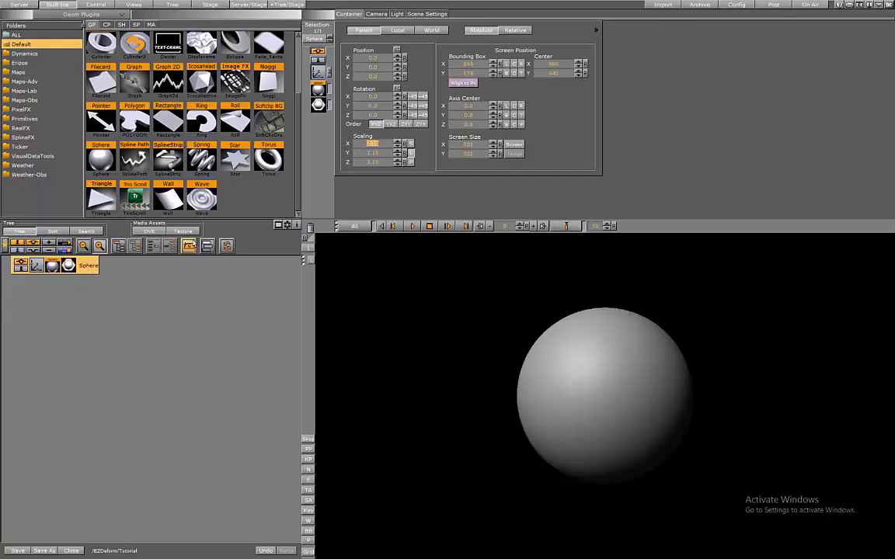
{"action": "left_click", "coordinate": [68, 266]}
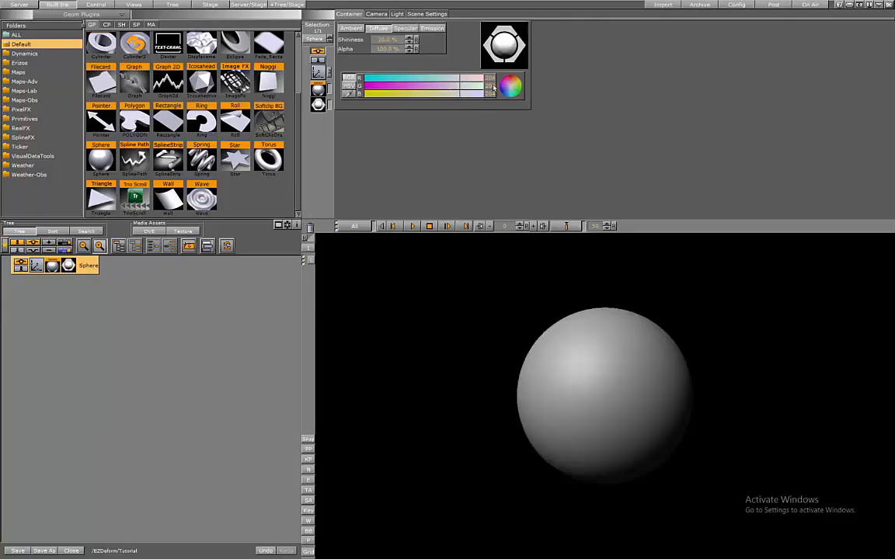
{"action": "left_click_drag", "start_coordinate": [510, 85], "coordinate": [509, 78]}
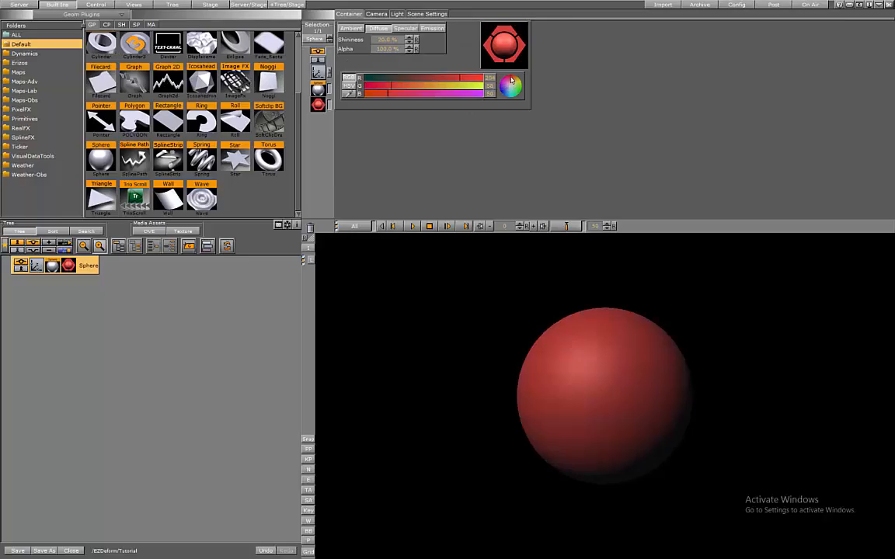
{"action": "left_click", "coordinate": [426, 96]}
Set the sphere material's specular color to a light green for a brighter highlight
{"action": "left_click", "coordinate": [404, 29]}
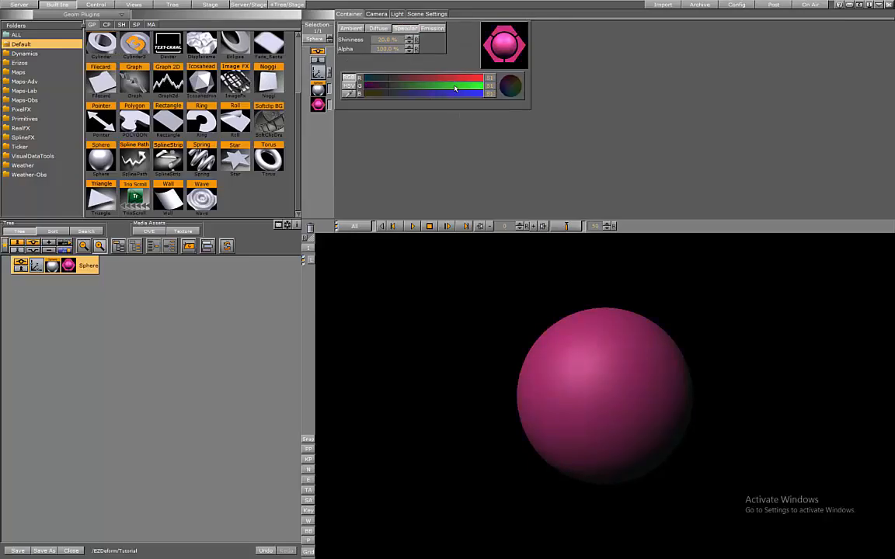
{"action": "left_click", "coordinate": [455, 85]}
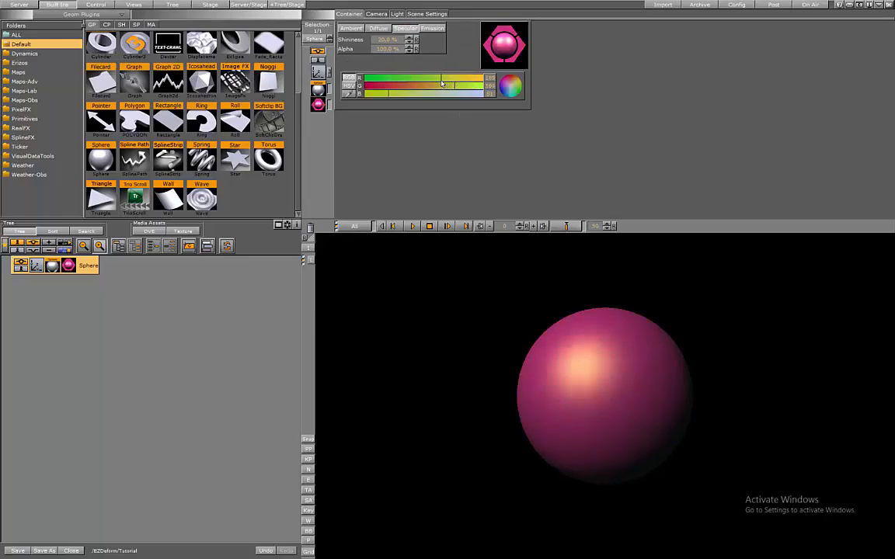
{"action": "left_click", "coordinate": [428, 95]}
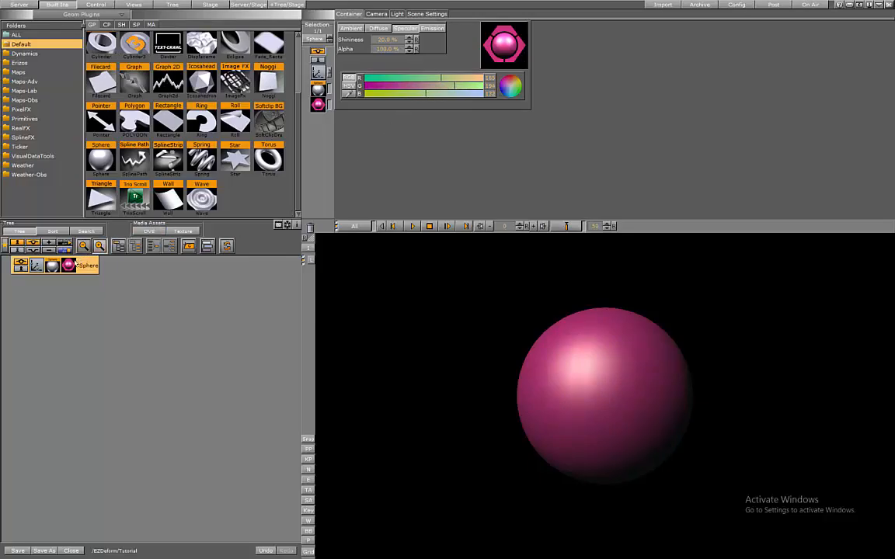
Set the sphere's tessellation to 360 and geometry rotation to 45, and raise its open angle to leave a narrow slice
{"action": "left_click", "coordinate": [51, 266]}
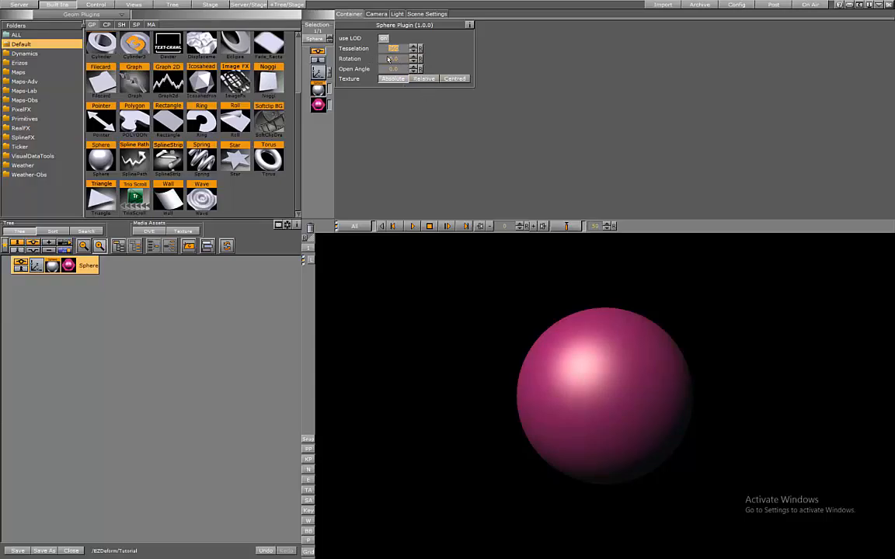
{"action": "left_click", "coordinate": [395, 59]}
{"action": "double_click", "coordinate": [394, 59]}
{"action": "left_click", "coordinate": [395, 69]}
{"action": "key", "text": "Return"}
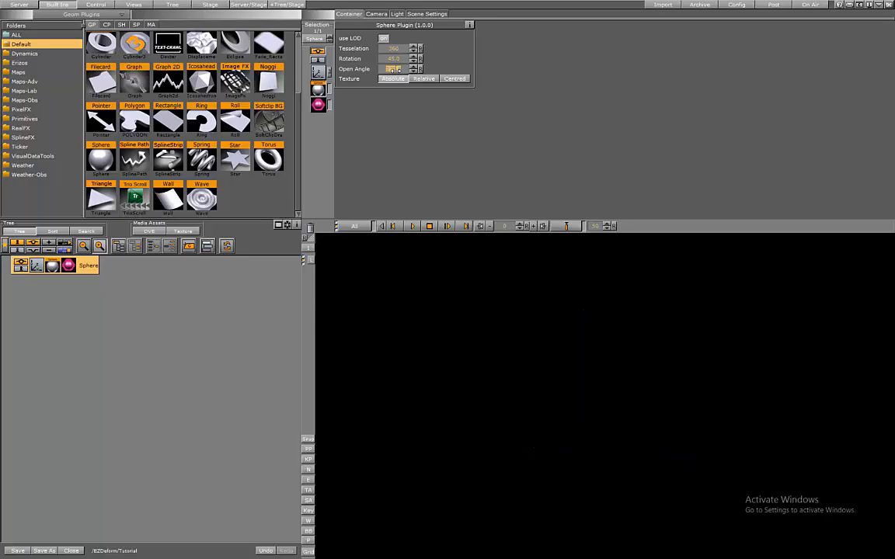
Rotate the sphere container about its Y axis to 172 so the remaining slice faces the camera
{"action": "left_click", "coordinate": [317, 71]}
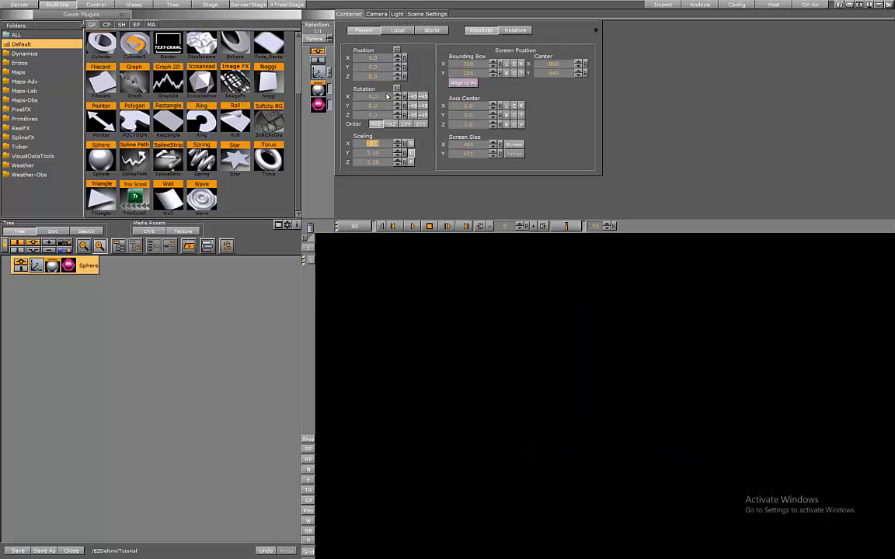
{"action": "left_click_drag", "start_coordinate": [371, 109], "coordinate": [454, 116]}
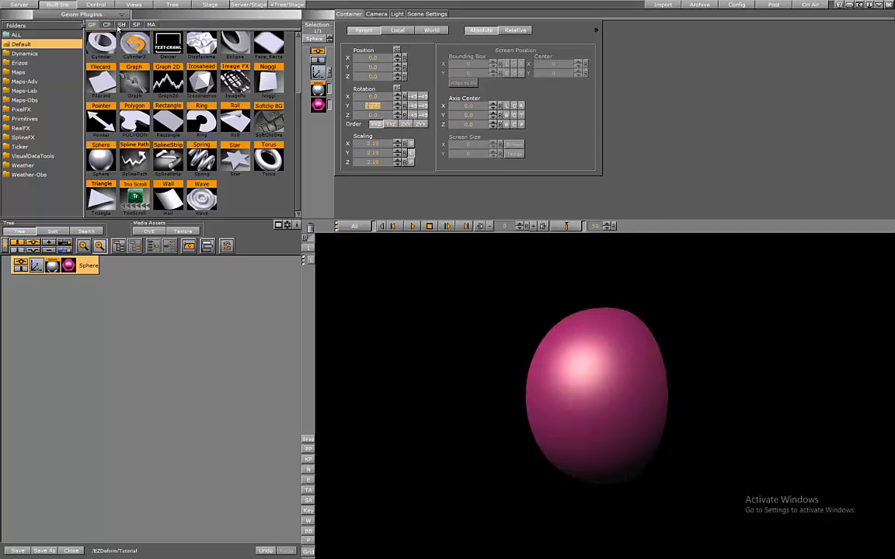
Apply the ezTwist shader from the Erizos folder to the sphere and open the shader's settings
{"action": "left_click", "coordinate": [120, 25]}
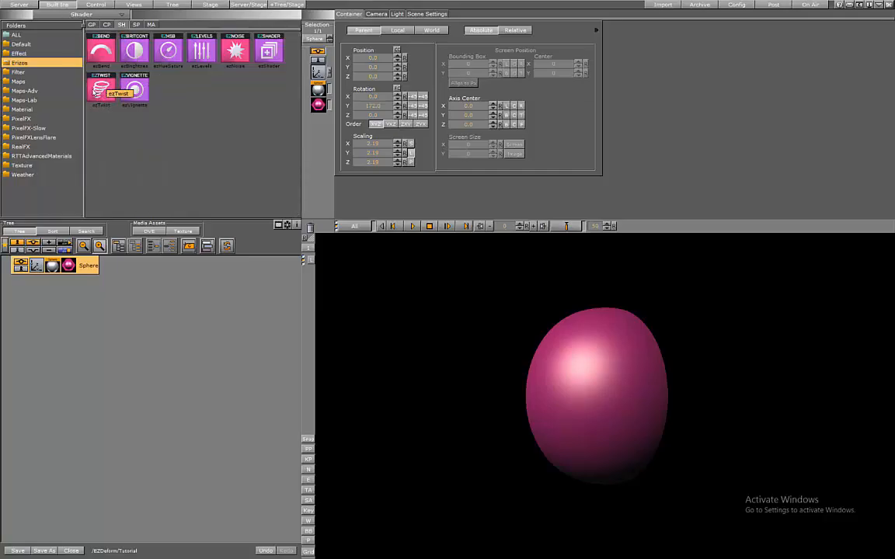
{"action": "left_click_drag", "start_coordinate": [96, 93], "coordinate": [93, 270]}
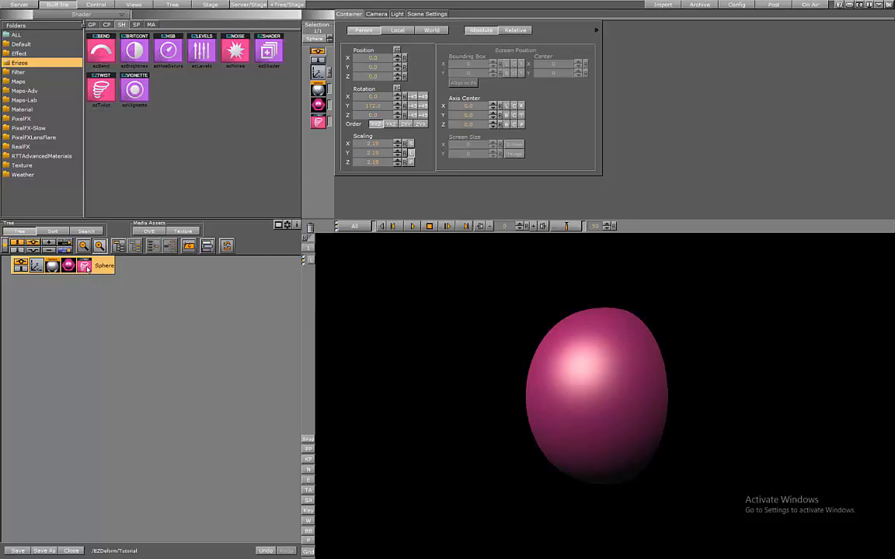
{"action": "left_click", "coordinate": [86, 267]}
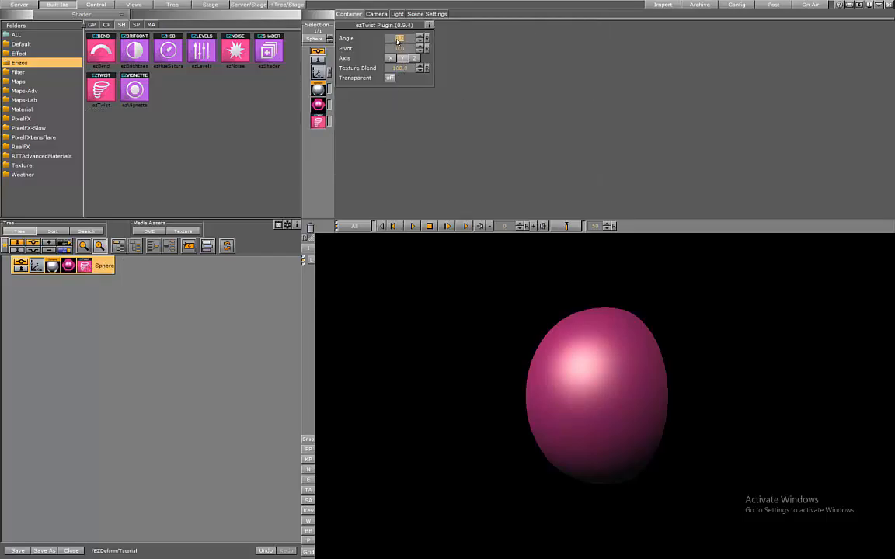
Twist the sphere slice into spiral stripes by raising the ezTwist angle to 1600
{"action": "left_click", "coordinate": [398, 37]}
{"action": "left_click_drag", "start_coordinate": [396, 39], "coordinate": [722, 101]}
{"action": "left_click_drag", "start_coordinate": [399, 39], "coordinate": [691, 41]}
{"action": "left_click_drag", "start_coordinate": [397, 38], "coordinate": [717, 49]}
{"action": "left_click_drag", "start_coordinate": [397, 38], "coordinate": [819, 86]}
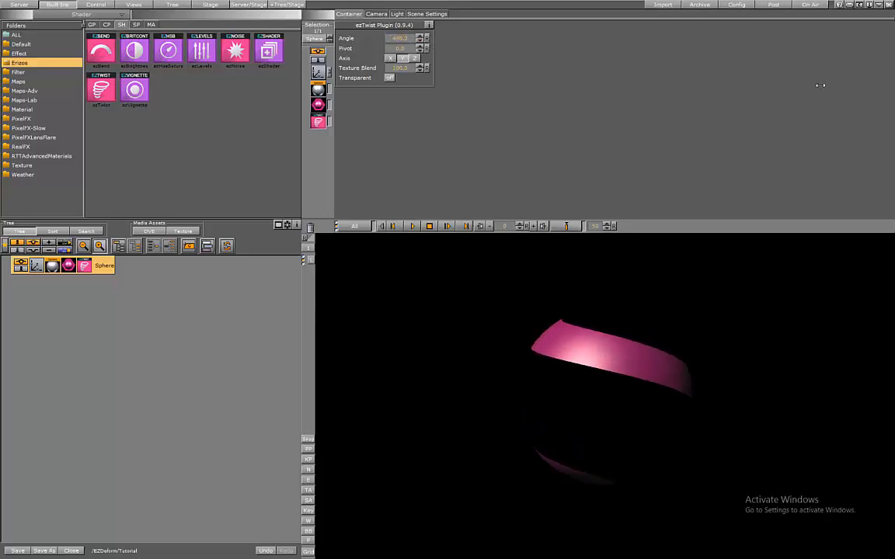
{"action": "left_click_drag", "start_coordinate": [400, 39], "coordinate": [600, 23]}
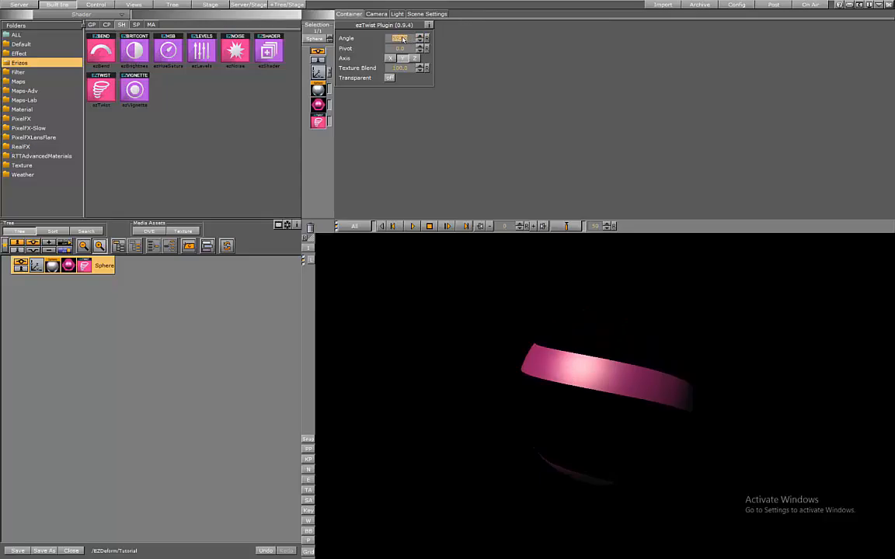
{"action": "left_click_drag", "start_coordinate": [402, 39], "coordinate": [823, 49]}
{"action": "type", "text": "90.0"}
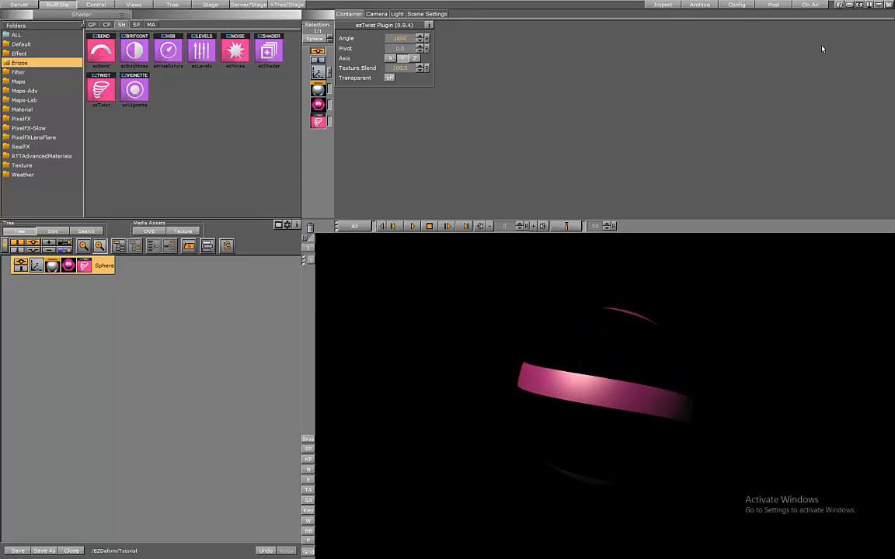
{"action": "key", "text": "Return"}
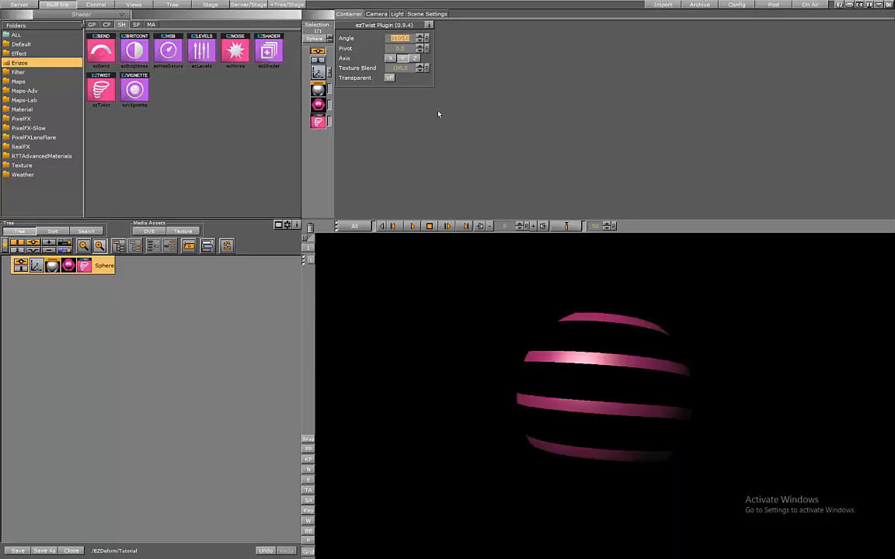
Tilt the twisted sphere by adjusting the container's rotation so the stripes are seen slightly from above
{"action": "left_click", "coordinate": [318, 74]}
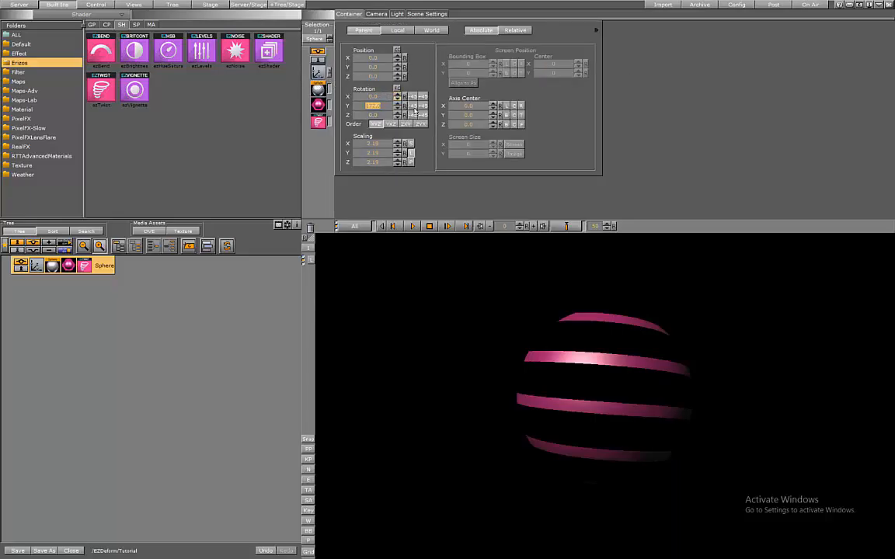
{"action": "left_click_drag", "start_coordinate": [381, 107], "coordinate": [342, 98]}
Widen the spiral stripes by lowering the sphere's open angle to about 228, and adjust the sphere plugin's rotation
{"action": "left_click", "coordinate": [319, 93]}
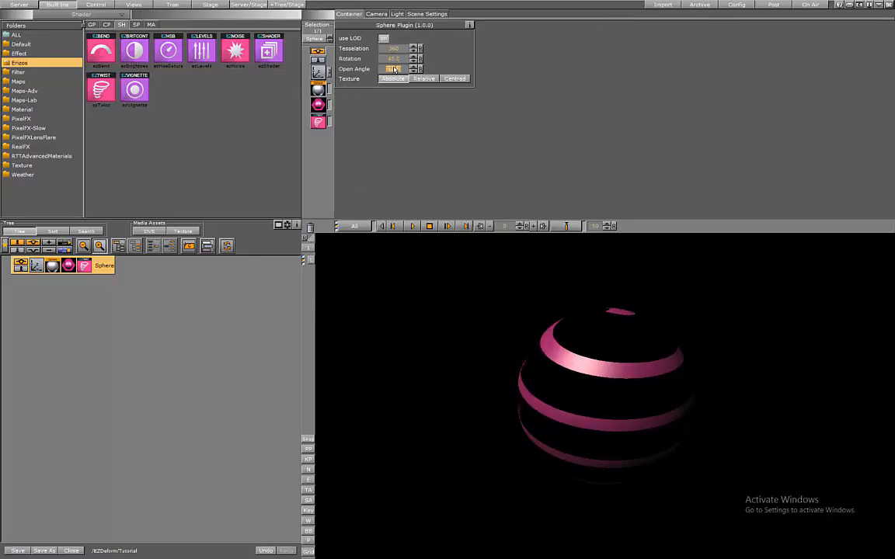
{"action": "left_click_drag", "start_coordinate": [392, 69], "coordinate": [202, 112]}
{"action": "left_click_drag", "start_coordinate": [355, 66], "coordinate": [309, 87]}
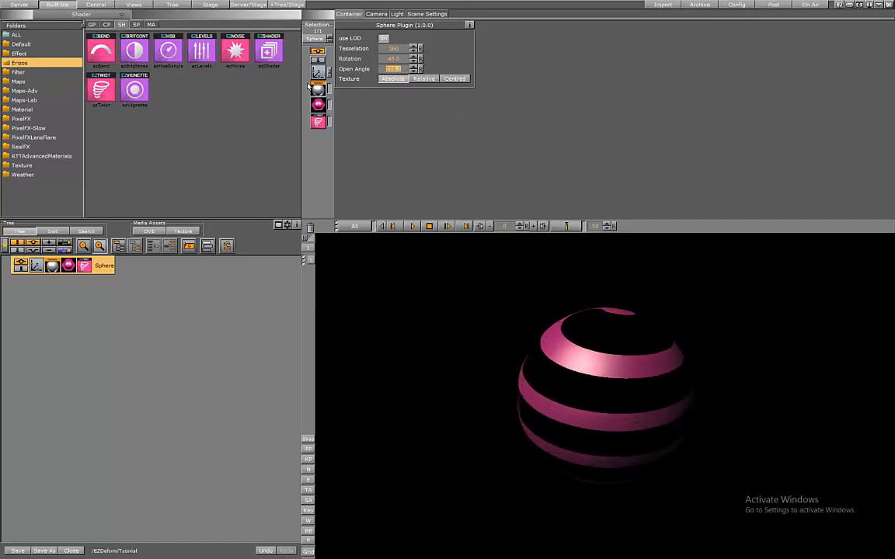
{"action": "left_click_drag", "start_coordinate": [350, 56], "coordinate": [874, 153]}
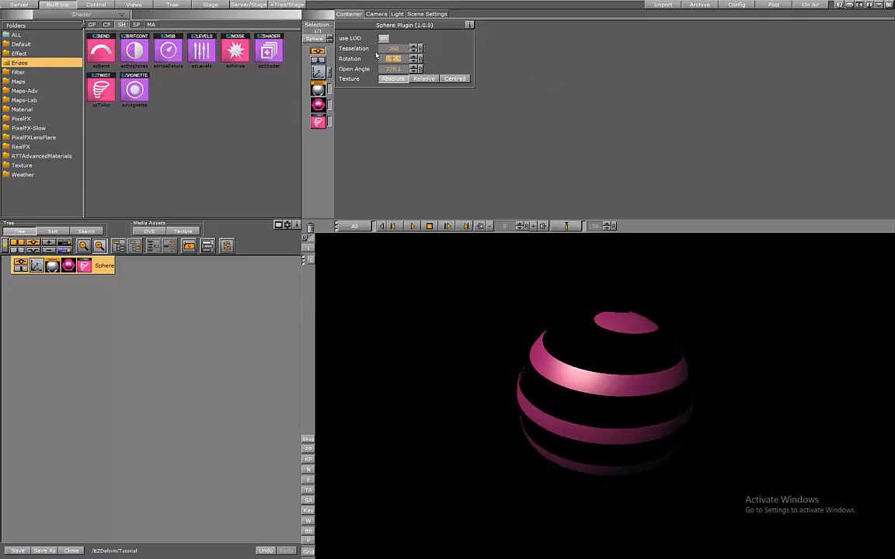
Adjust the sphere plugin's rotation, enlarge the striped sphere to a scale of about 3.09 and tilt it diagonally, with Z rotation about -35
{"action": "left_click_drag", "start_coordinate": [354, 54], "coordinate": [437, 62]}
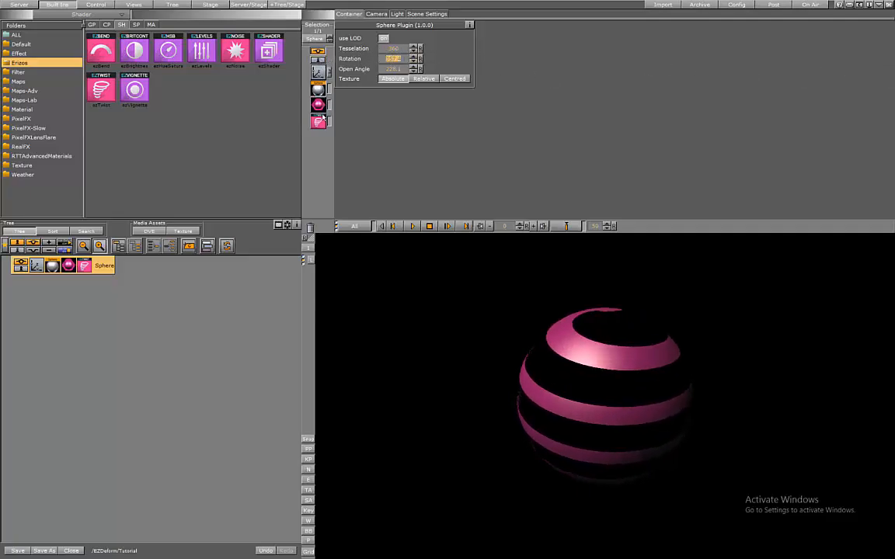
{"action": "left_click", "coordinate": [317, 71]}
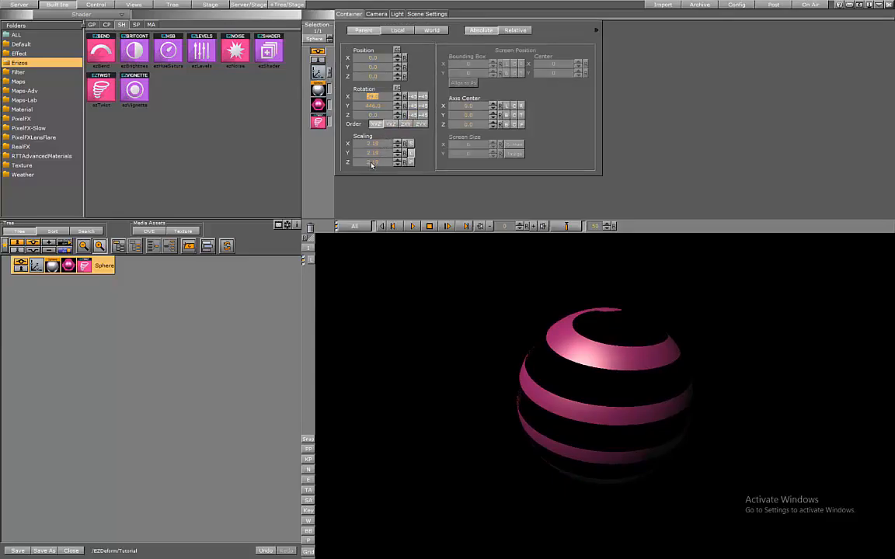
{"action": "left_click_drag", "start_coordinate": [372, 165], "coordinate": [411, 144]}
{"action": "mouse_move", "coordinate": [374, 97]}
{"action": "left_mouse_down"}
{"action": "mouse_move", "coordinate": [388, 97]}
{"action": "mouse_move", "coordinate": [391, 117]}
{"action": "mouse_move", "coordinate": [361, 119]}
{"action": "mouse_move", "coordinate": [369, 100]}
{"action": "mouse_move", "coordinate": [380, 112]}
{"action": "mouse_move", "coordinate": [369, 112]}
{"action": "left_mouse_up"}
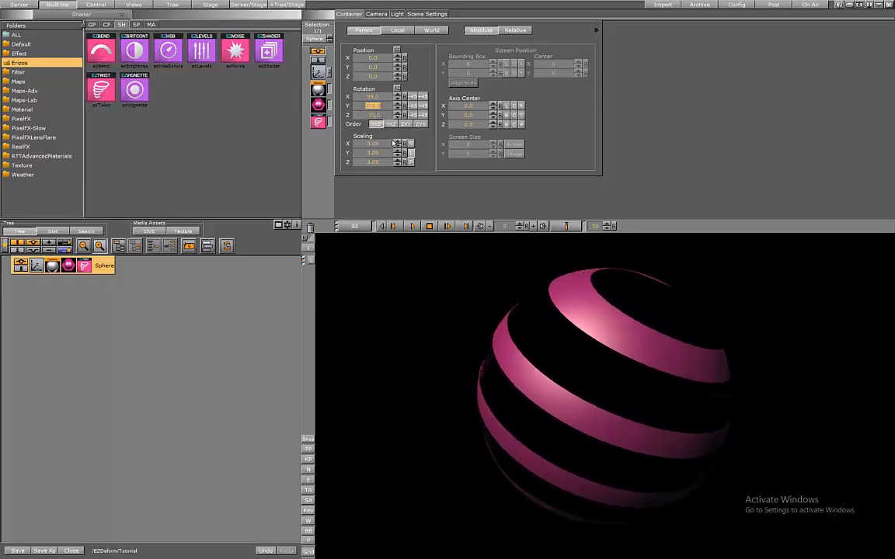
Move the striped sphere to about X -131, Y -97, Z 27, scale it to about 4.43, and open its ezTwist settings
{"action": "left_click_drag", "start_coordinate": [373, 58], "coordinate": [336, 70]}
{"action": "left_click_drag", "start_coordinate": [373, 144], "coordinate": [427, 143]}
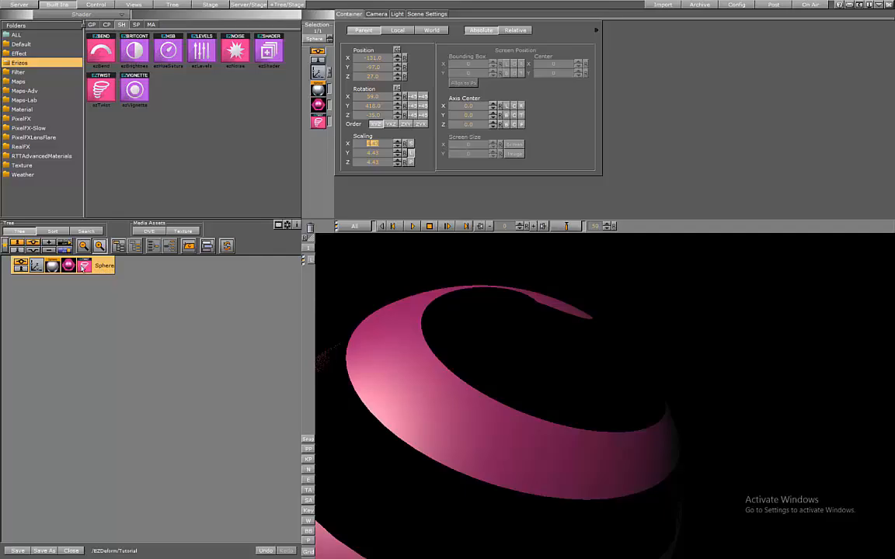
{"action": "left_click", "coordinate": [317, 121]}
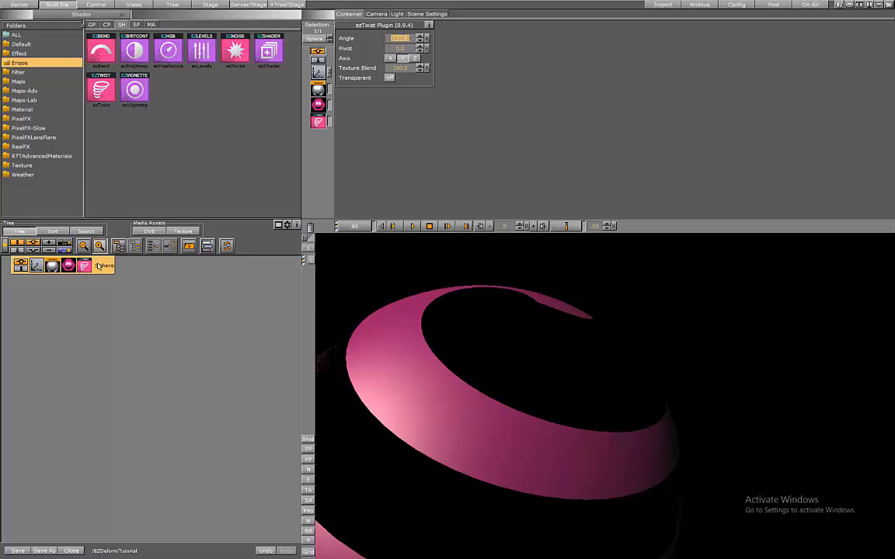
Hide the striped sphere and add a new Sphere geometry with the pink material below it in the scene tree
{"action": "left_click_drag", "start_coordinate": [100, 272], "coordinate": [105, 239]}
{"action": "left_click", "coordinate": [21, 6]}
{"action": "left_click", "coordinate": [56, 6]}
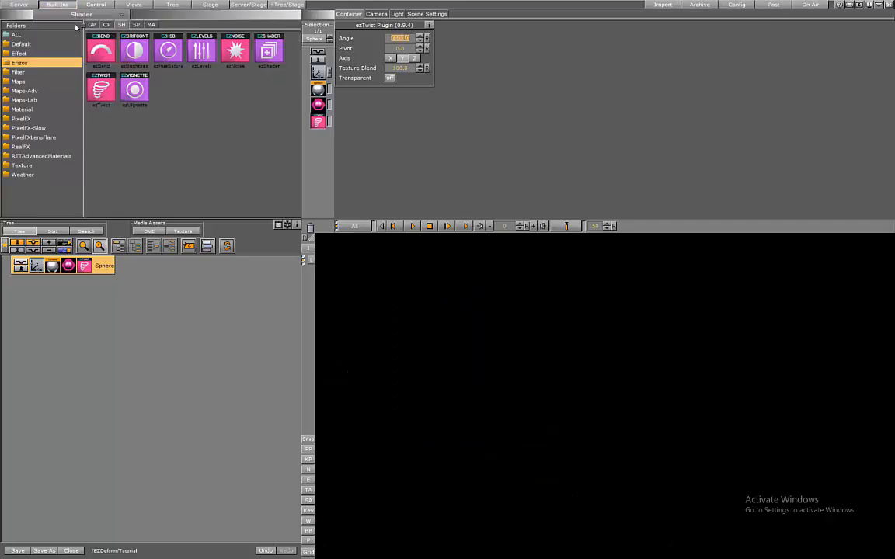
{"action": "left_click", "coordinate": [90, 24]}
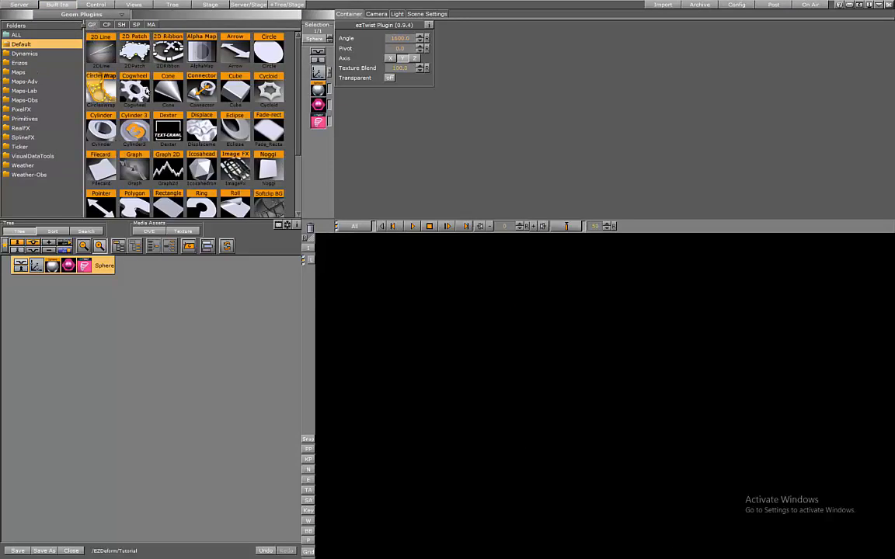
{"action": "scroll", "coordinate": [298, 119], "scroll_direction": "down", "scroll_amount": 3}
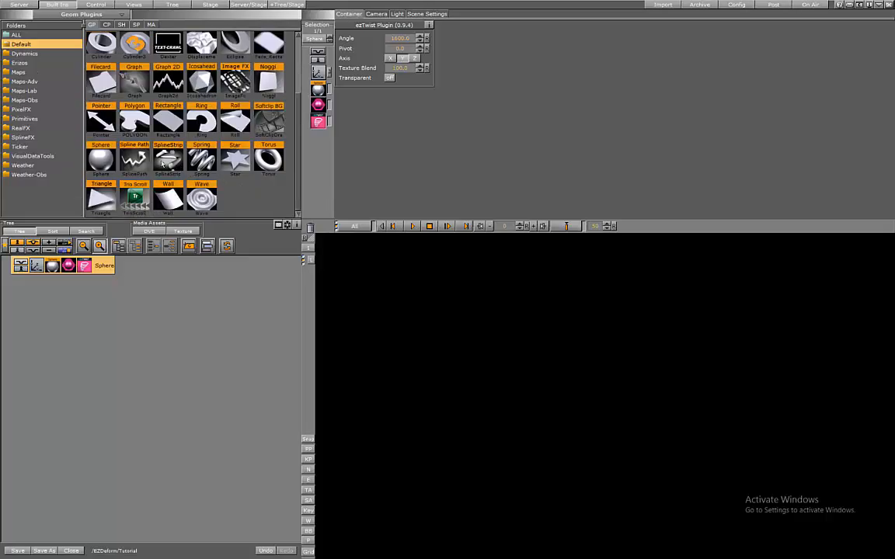
{"action": "left_click_drag", "start_coordinate": [99, 153], "coordinate": [69, 286]}
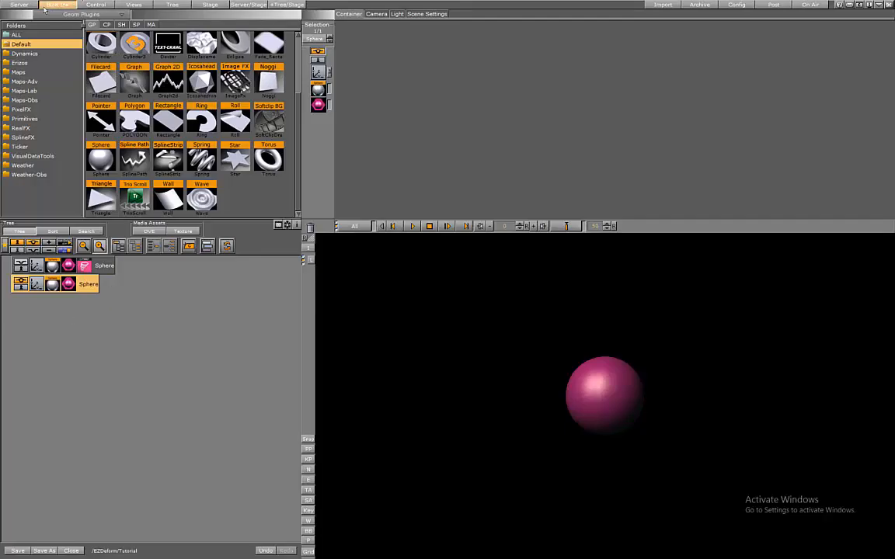
Try the Erizos ezBend and ezNoise shaders in turn directly on the new sphere, and remove the shader from it
{"action": "left_click", "coordinate": [121, 24]}
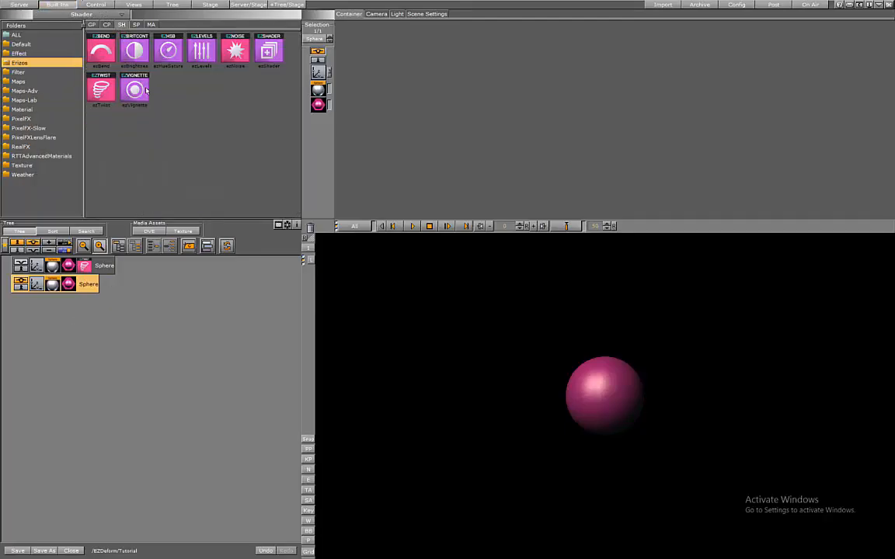
{"action": "left_click_drag", "start_coordinate": [105, 54], "coordinate": [93, 284]}
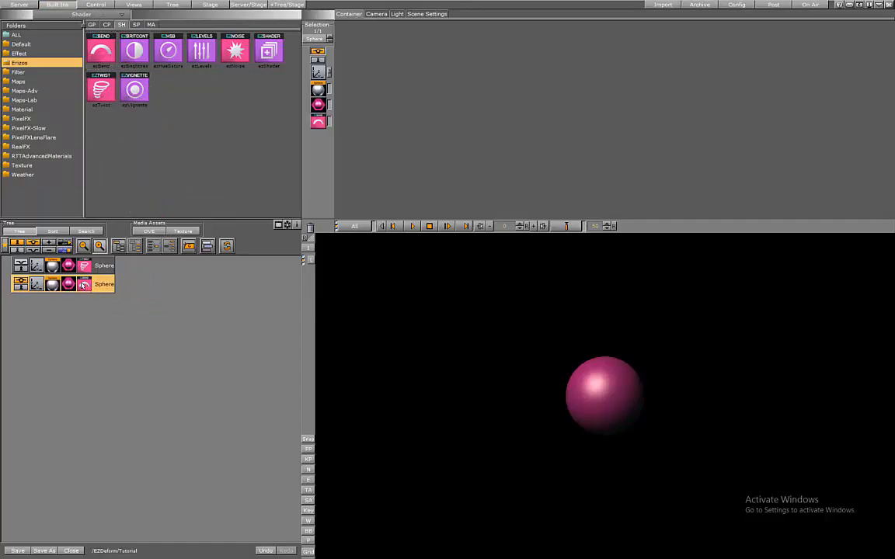
{"action": "left_click_drag", "start_coordinate": [235, 49], "coordinate": [86, 284]}
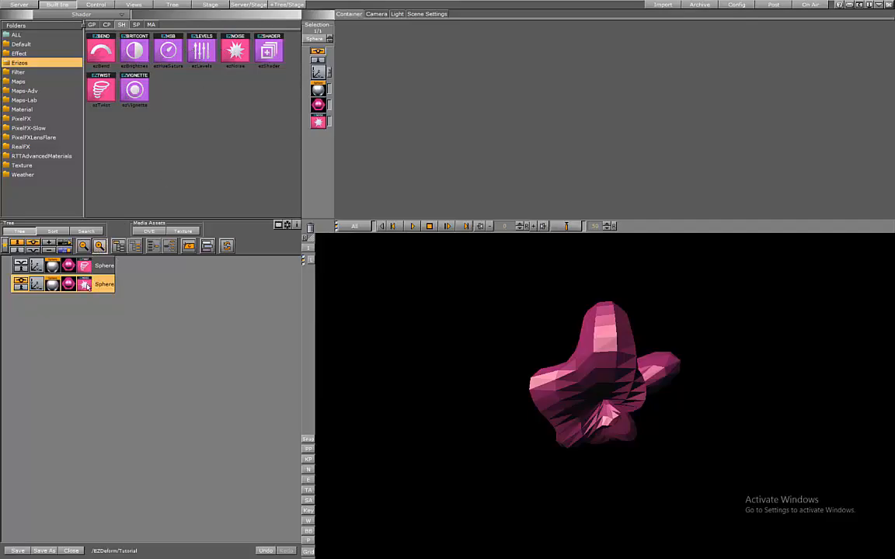
{"action": "left_click_drag", "start_coordinate": [84, 284], "coordinate": [307, 198]}
Place the new sphere in a group, add a nested group above it, and apply the ezShader plugin to the nested group
{"action": "left_click_drag", "start_coordinate": [200, 249], "coordinate": [90, 294]}
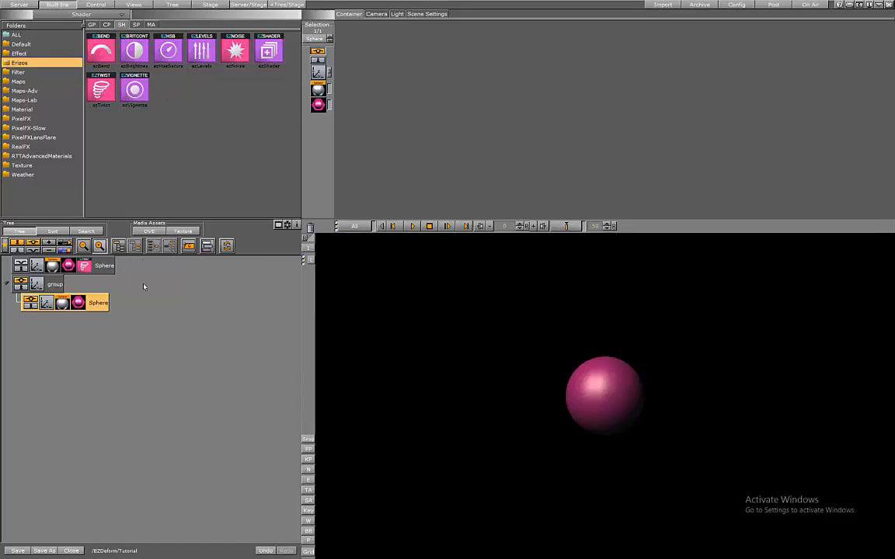
{"action": "left_click_drag", "start_coordinate": [189, 245], "coordinate": [108, 286]}
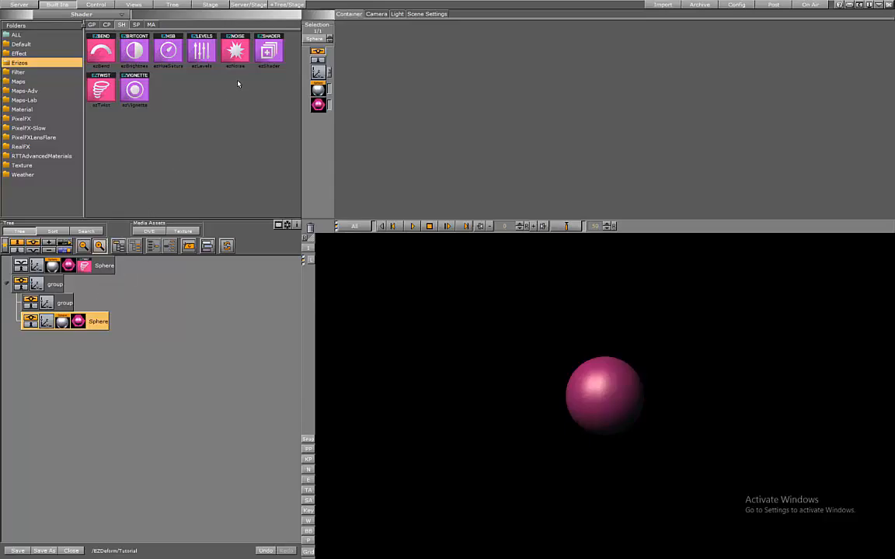
{"action": "left_click", "coordinate": [277, 51]}
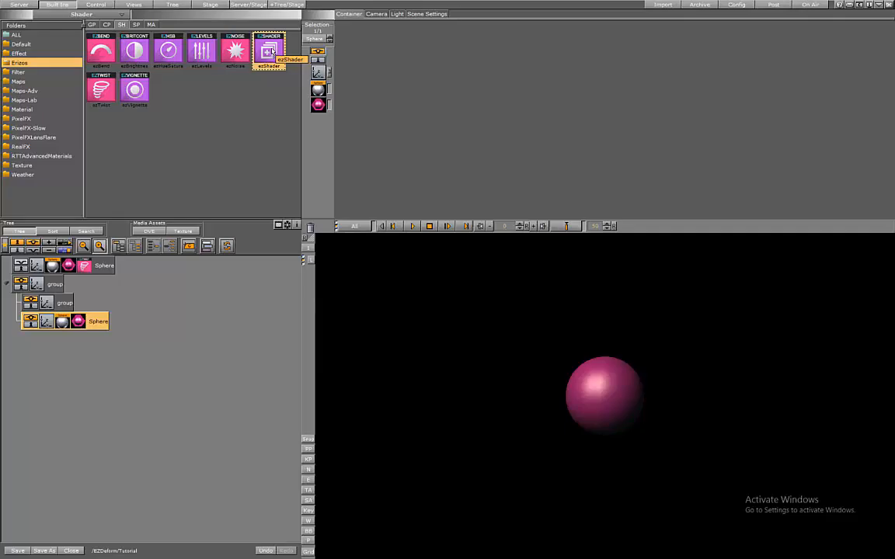
{"action": "left_click_drag", "start_coordinate": [272, 51], "coordinate": [66, 297]}
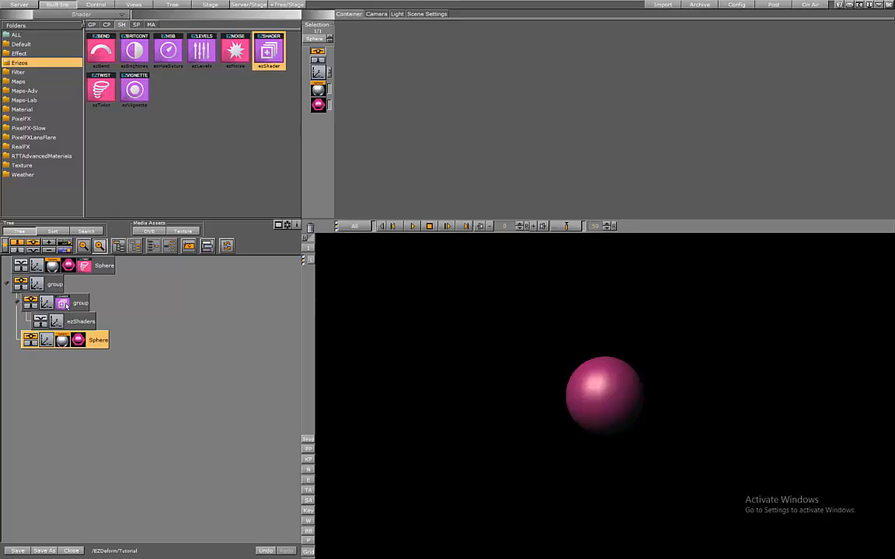
Add a Noise shader and a Twist shader to the nested group through the ezShader plugin's settings
{"action": "left_click", "coordinate": [64, 304]}
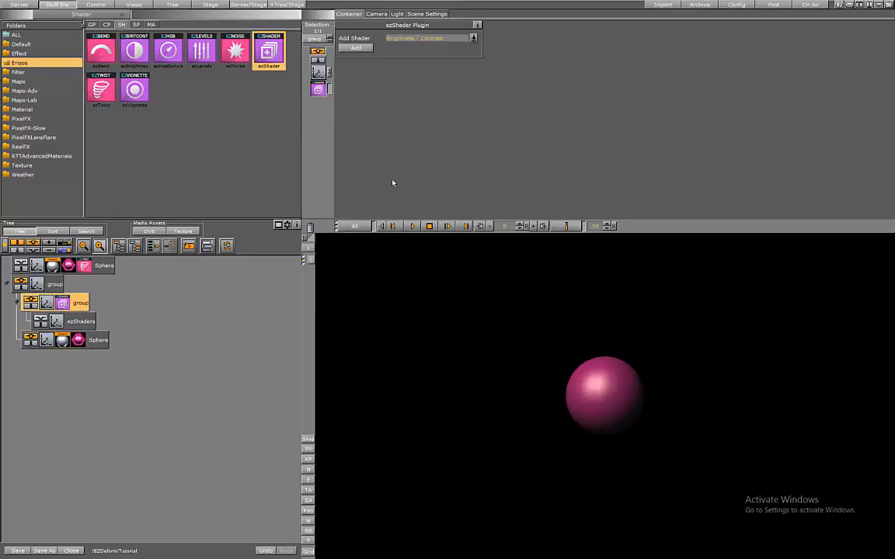
{"action": "left_click", "coordinate": [473, 38]}
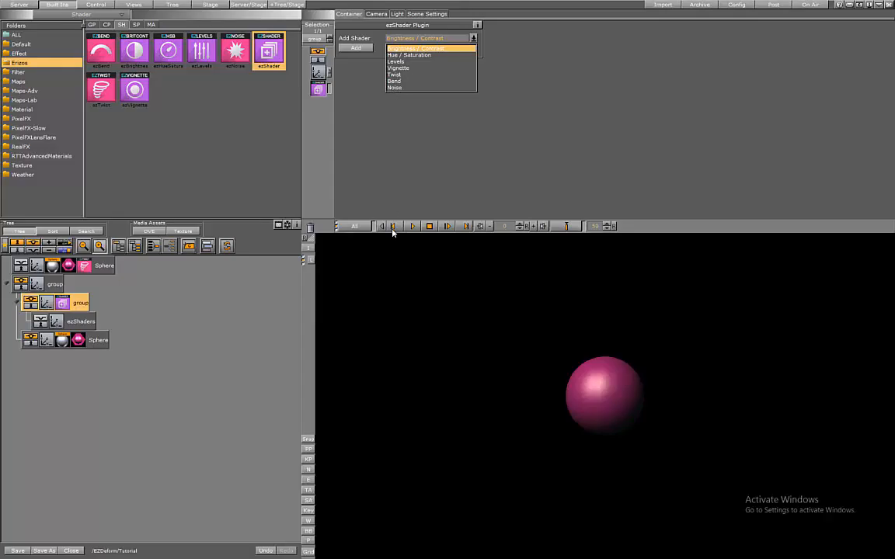
{"action": "left_click", "coordinate": [396, 87]}
{"action": "left_click", "coordinate": [356, 48]}
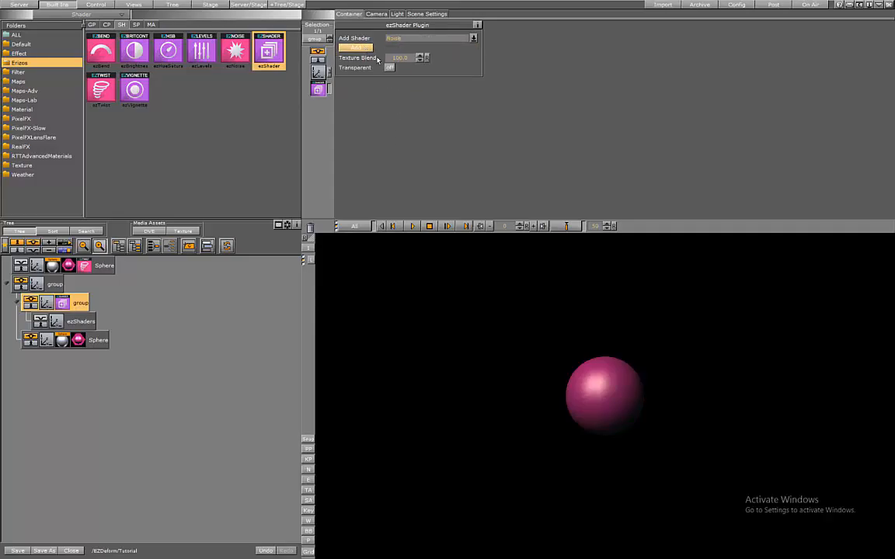
{"action": "left_click", "coordinate": [473, 38]}
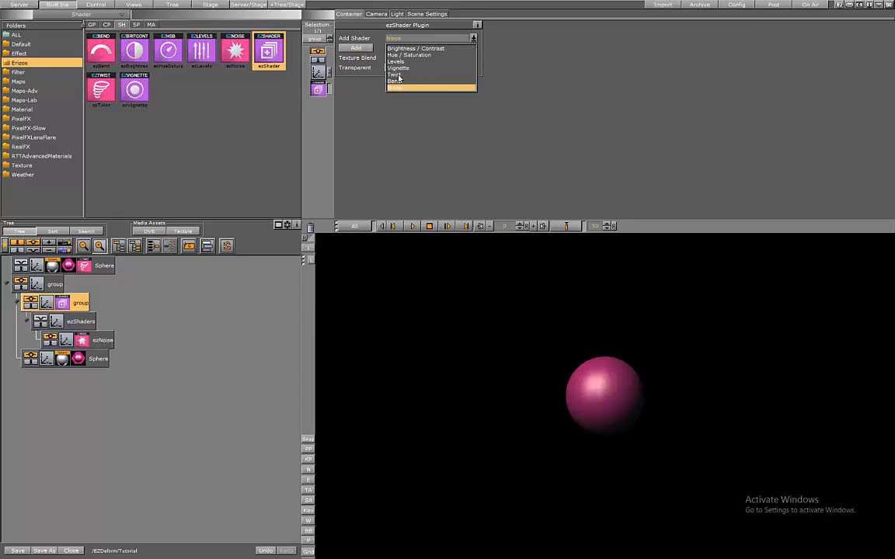
{"action": "left_click", "coordinate": [400, 74]}
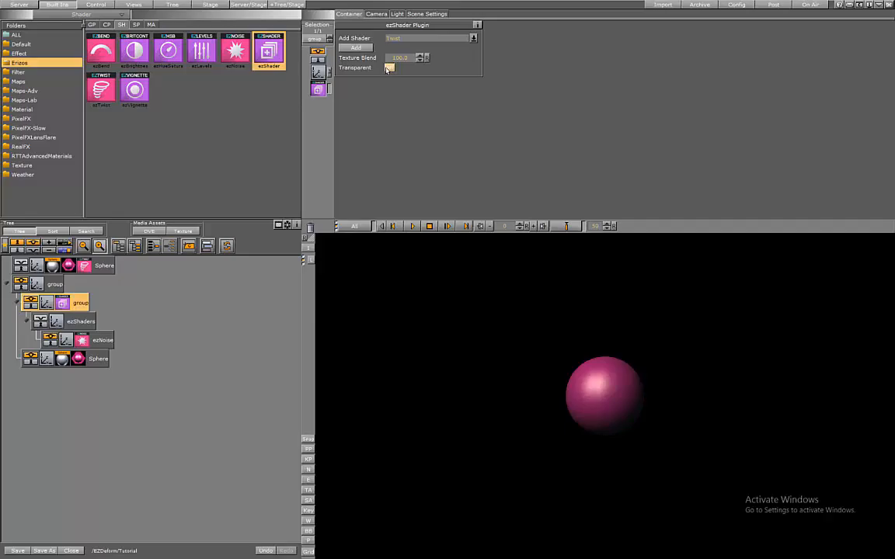
{"action": "left_click", "coordinate": [365, 49]}
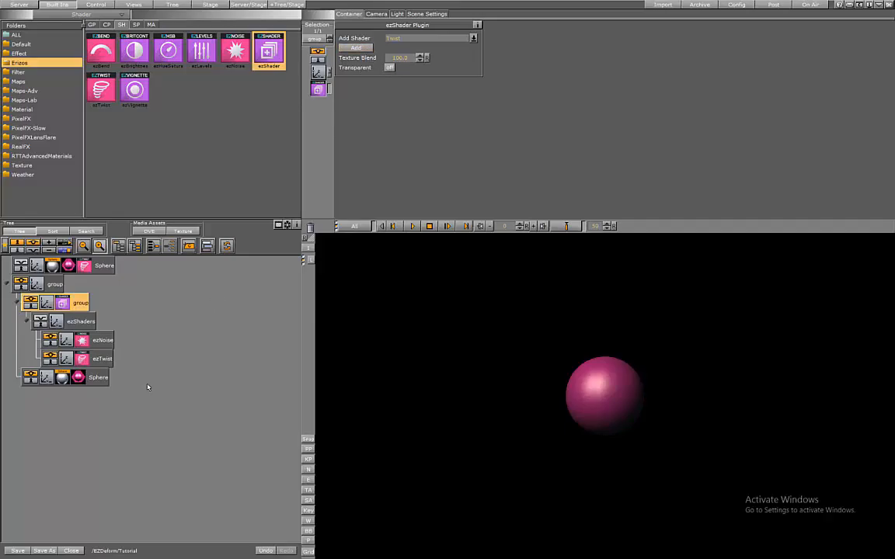
Move the sphere into the group carrying the ezShader plugin, and open that plugin's settings
{"action": "left_click", "coordinate": [78, 321]}
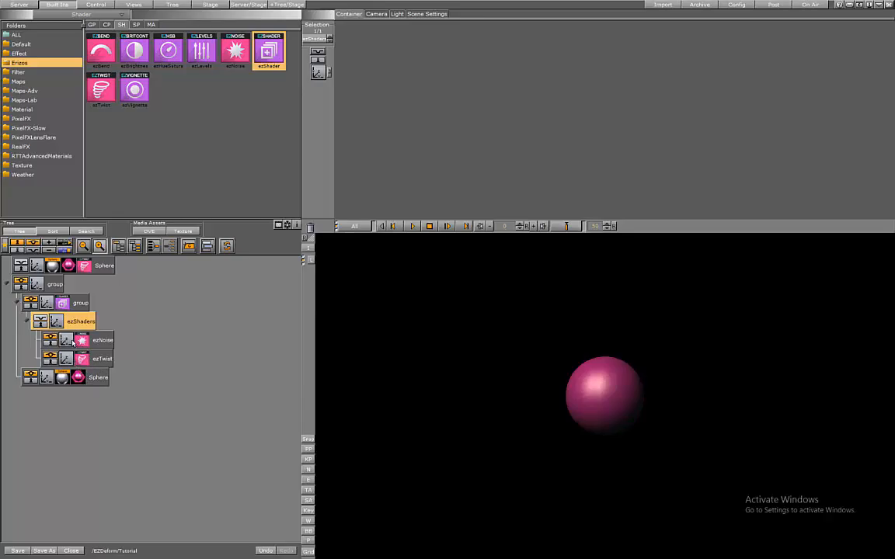
{"action": "left_click_drag", "start_coordinate": [91, 378], "coordinate": [110, 301]}
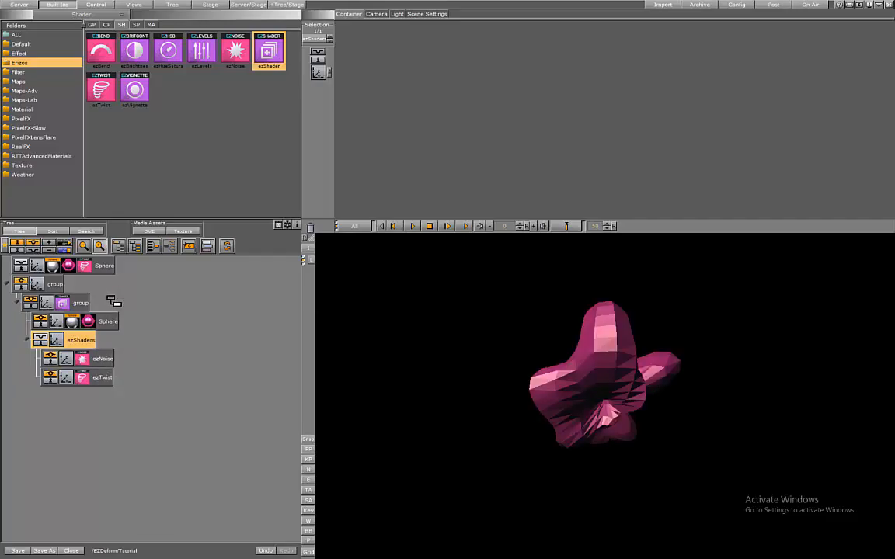
{"action": "left_click", "coordinate": [73, 322]}
{"action": "left_click", "coordinate": [62, 303]}
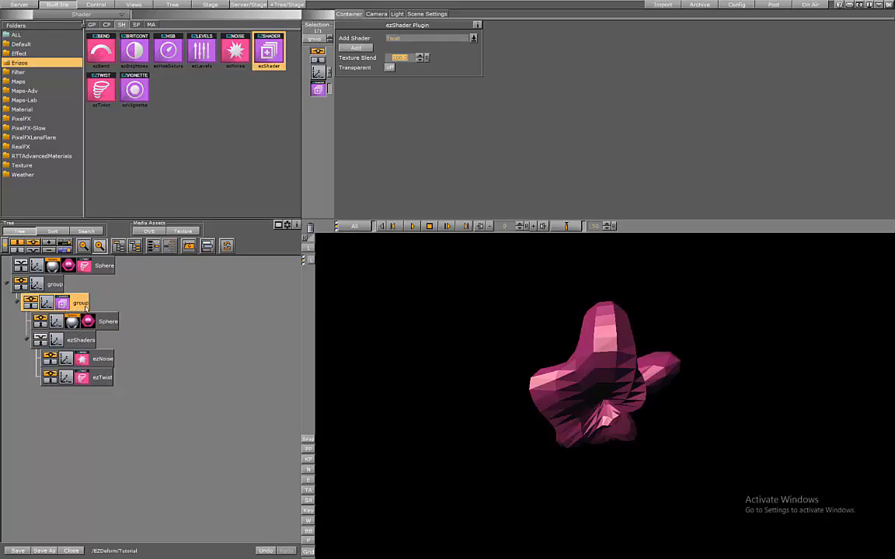
Lower the ezNoise intensity for a gentler deformation, and raise the sphere's tesselation to smooth its surface
{"action": "left_click", "coordinate": [83, 361]}
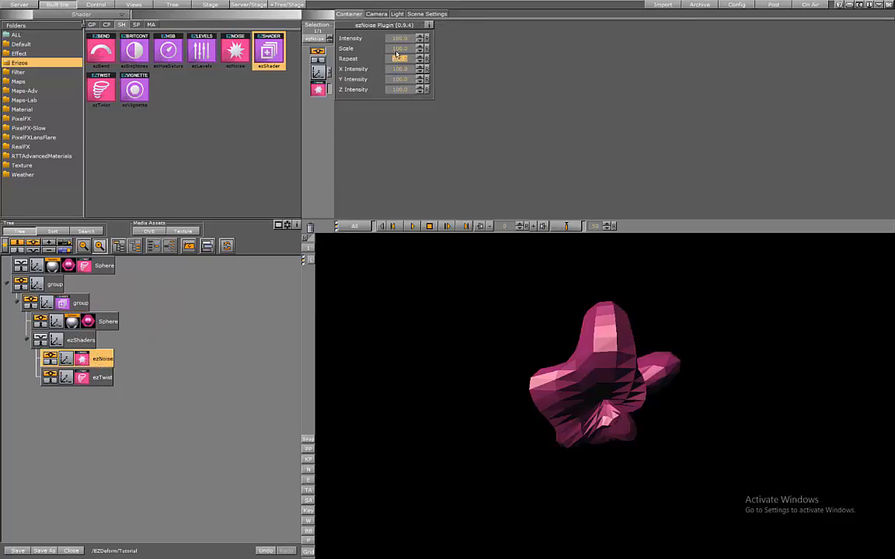
{"action": "left_click_drag", "start_coordinate": [405, 39], "coordinate": [15, 159]}
{"action": "left_click_drag", "start_coordinate": [388, 37], "coordinate": [157, 323]}
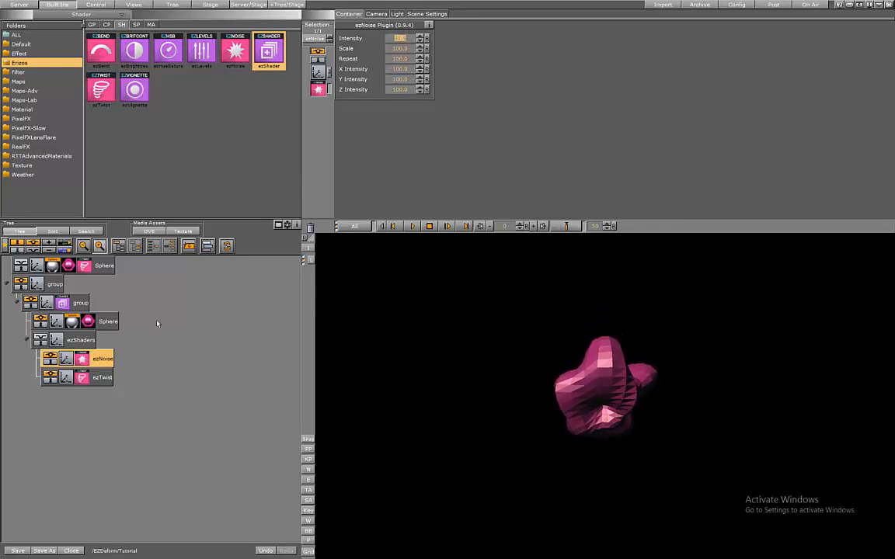
{"action": "left_click", "coordinate": [73, 321]}
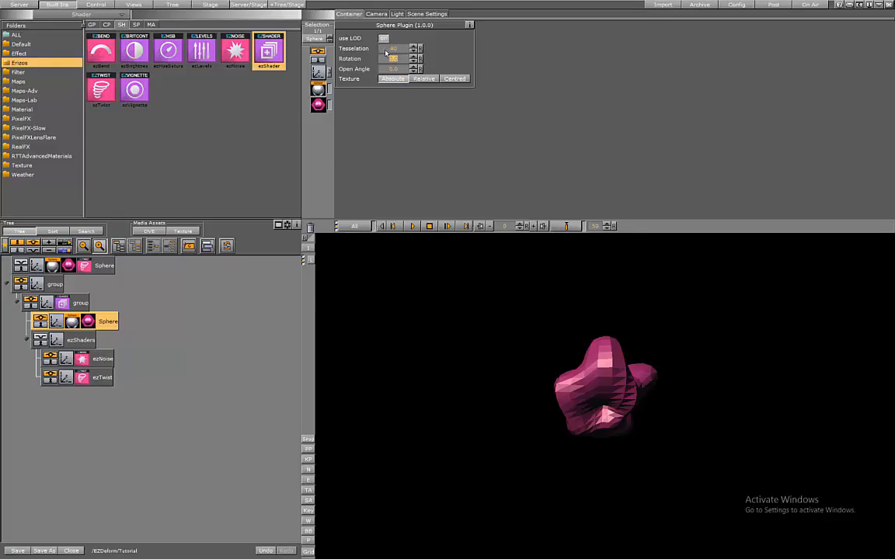
{"action": "left_click_drag", "start_coordinate": [388, 50], "coordinate": [634, 58]}
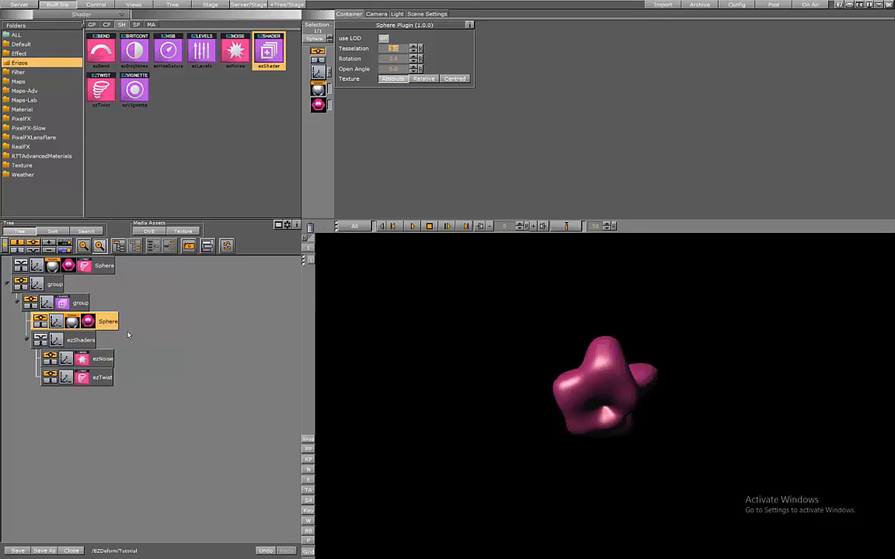
Raise the ezNoise intensity to 200, try a different noise scale, and reset the scale to its default
{"action": "left_click", "coordinate": [80, 359]}
{"action": "left_click_drag", "start_coordinate": [394, 38], "coordinate": [505, 40]}
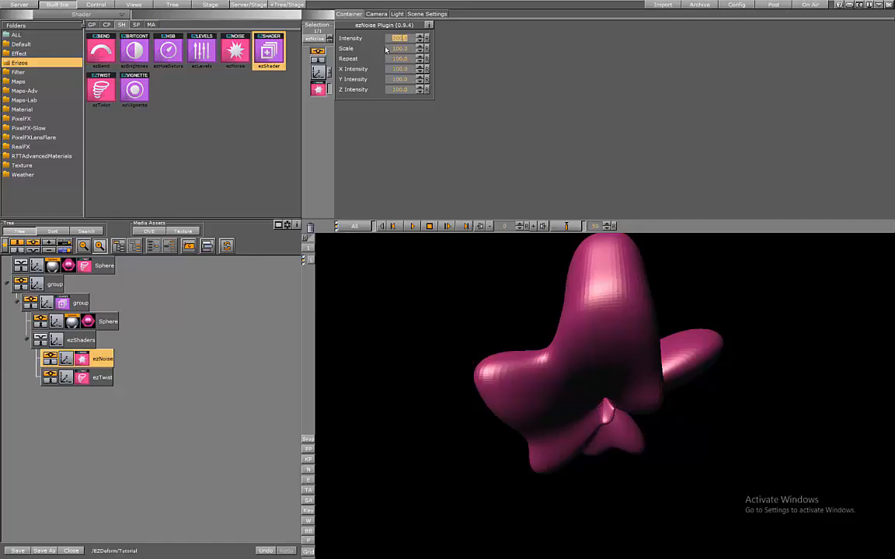
{"action": "left_click_drag", "start_coordinate": [388, 48], "coordinate": [404, 57]}
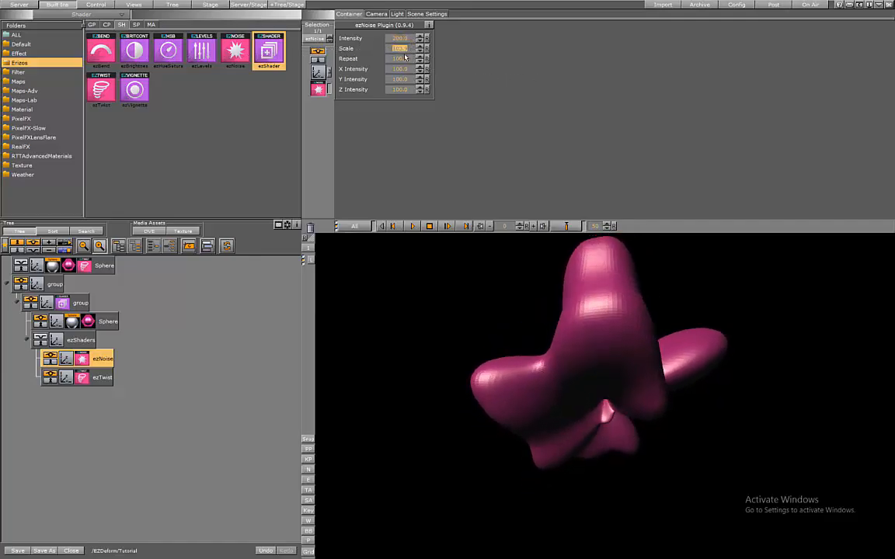
{"action": "left_click", "coordinate": [426, 48]}
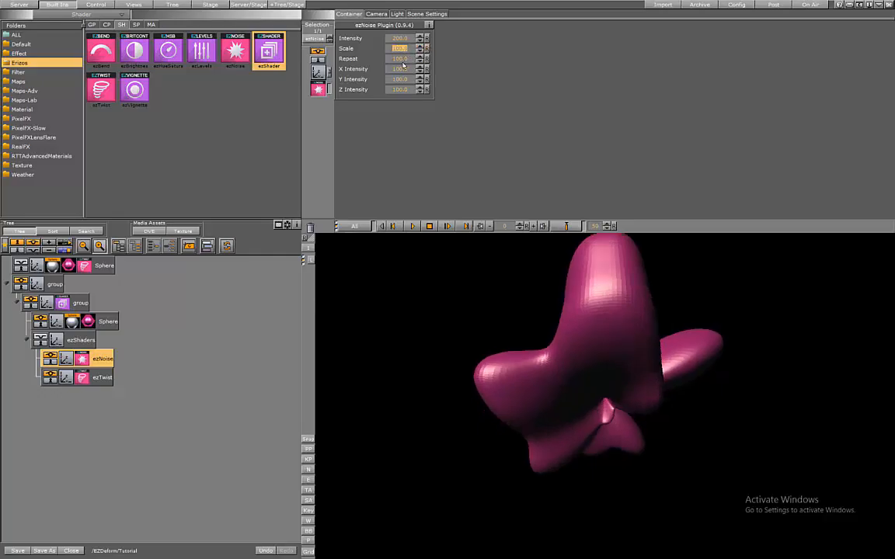
Set the ezNoise repeat to 300 to form many spikes, trying other repeat amounts before restoring that value
{"action": "left_click", "coordinate": [400, 59]}
{"action": "type", "text": "3"}
{"action": "key", "text": "Return"}
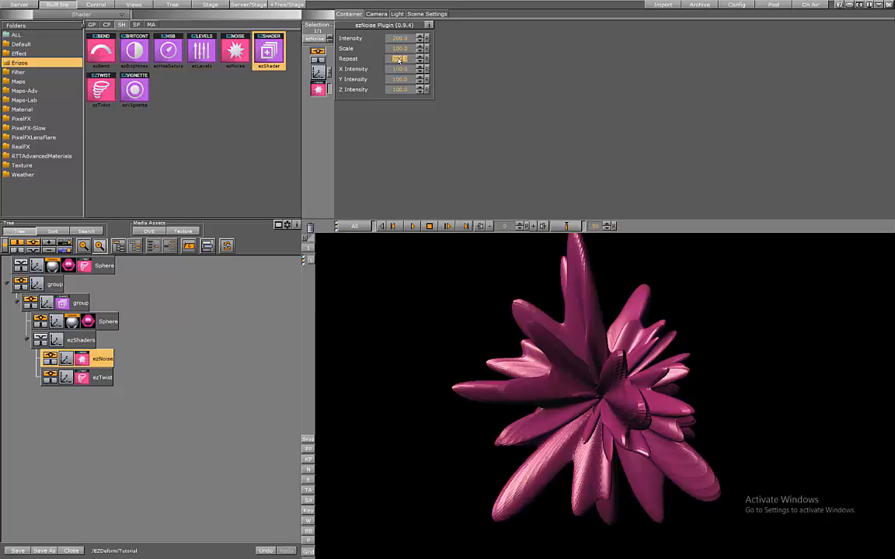
{"action": "left_click_drag", "start_coordinate": [402, 61], "coordinate": [452, 74]}
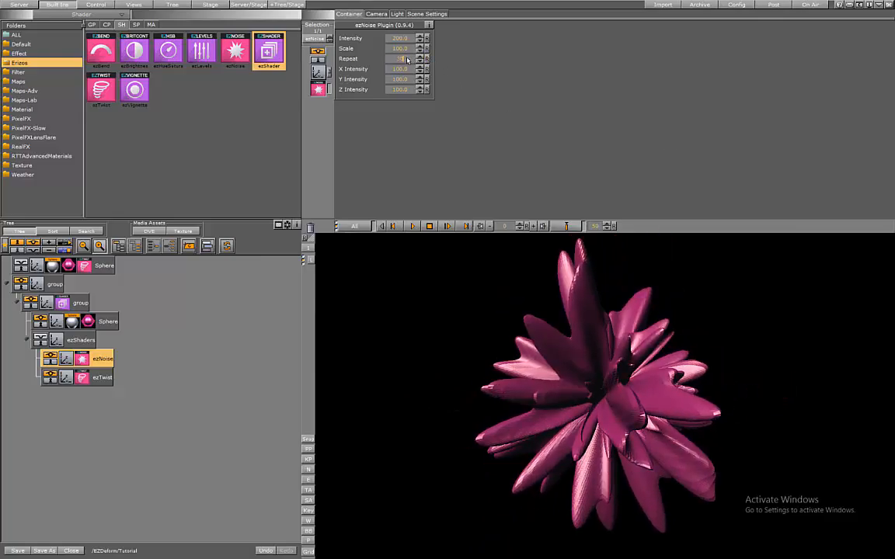
{"action": "key", "text": "Return"}
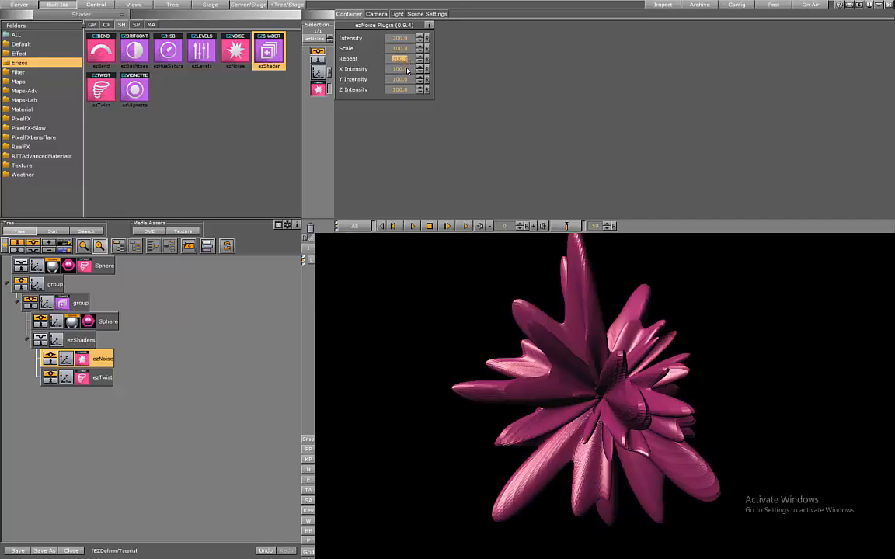
Set the ezNoise X Intensity and Z Intensity to 0 so the noise deforms the sphere only along Y
{"action": "left_click", "coordinate": [406, 69]}
{"action": "type", "text": "1"}
{"action": "key", "text": "Return"}
{"action": "left_click", "coordinate": [405, 90]}
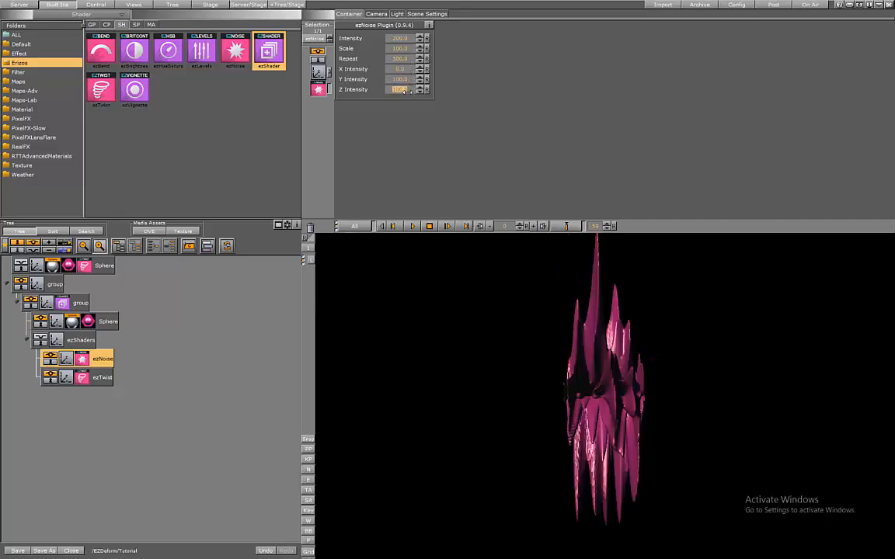
{"action": "type", "text": "1"}
{"action": "key", "text": "Return"}
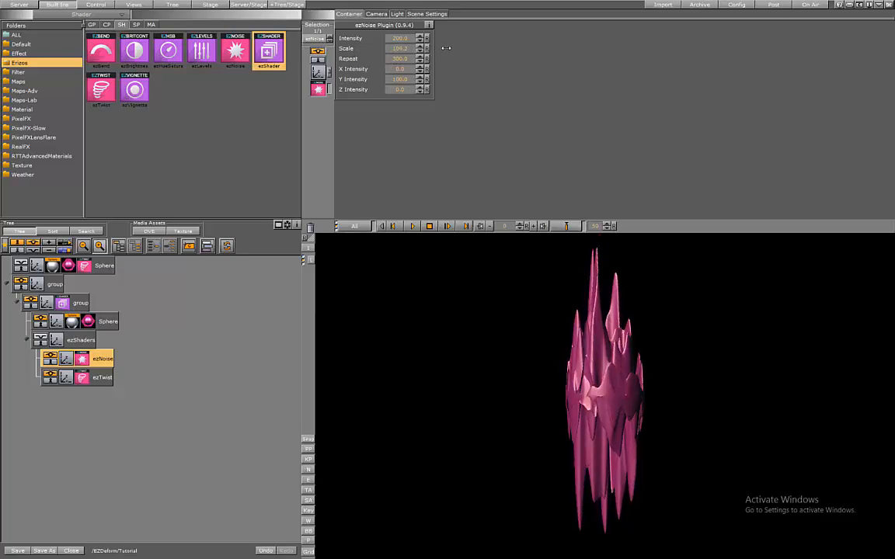
Try other ezNoise scale and intensity amounts, restoring the scale to 100 and the intensity to 200
{"action": "left_click", "coordinate": [401, 49]}
{"action": "key", "text": "BackSpace"}
{"action": "key", "text": "Return"}
{"action": "left_click", "coordinate": [400, 39]}
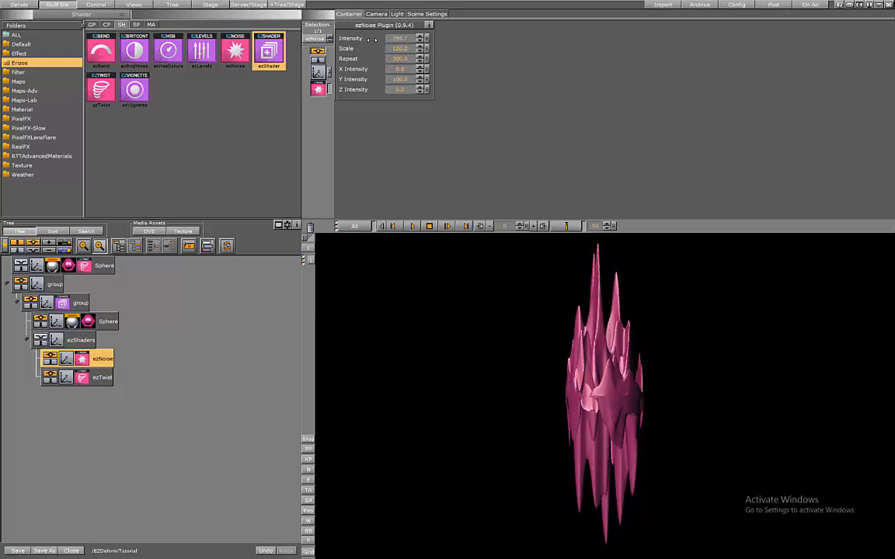
{"action": "left_click_drag", "start_coordinate": [399, 38], "coordinate": [163, 52]}
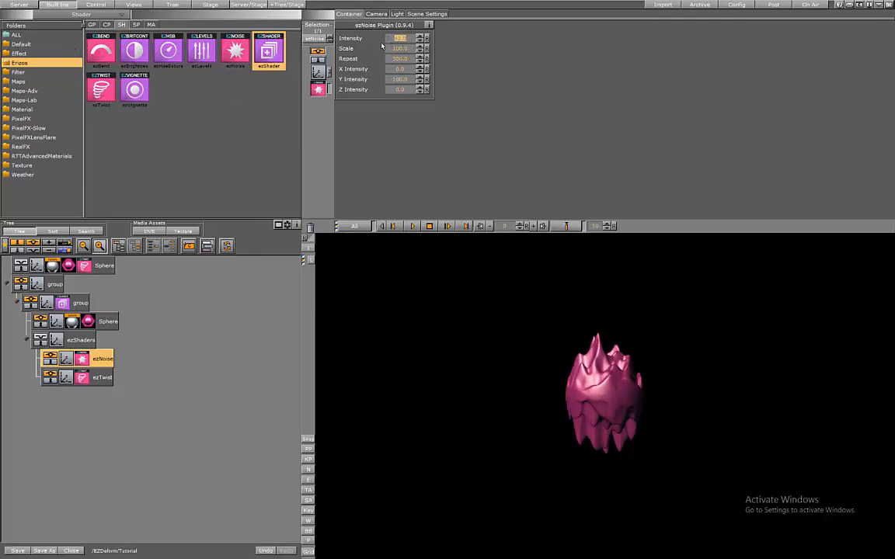
{"action": "left_click_drag", "start_coordinate": [403, 38], "coordinate": [658, 50]}
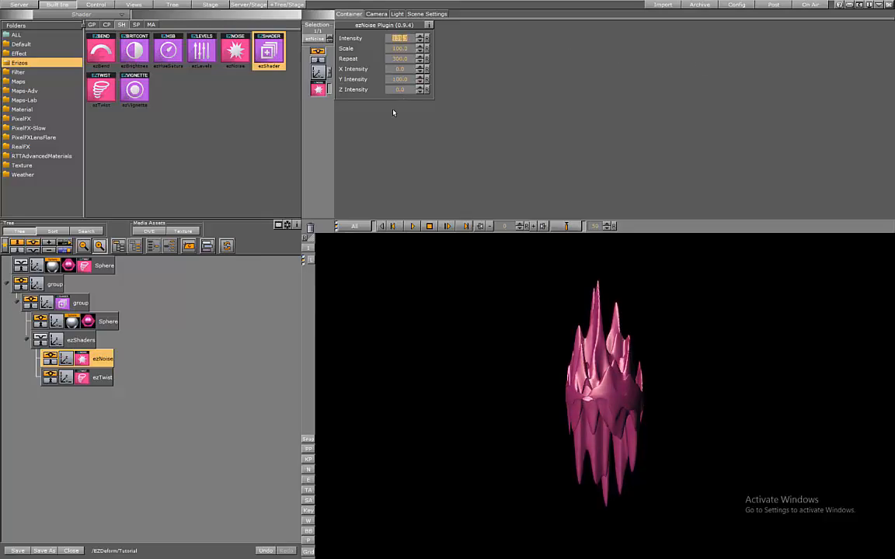
{"action": "type", "text": "200"}
{"action": "key", "text": "Return"}
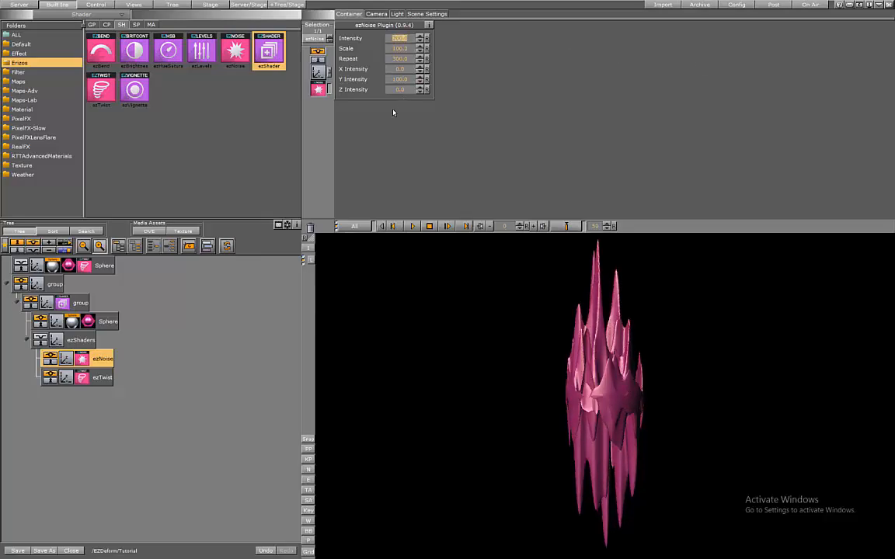
Raise the ezTwist angle to about 190 to wind the vertical spikes around the sphere
{"action": "left_click", "coordinate": [345, 284]}
{"action": "left_click", "coordinate": [82, 379]}
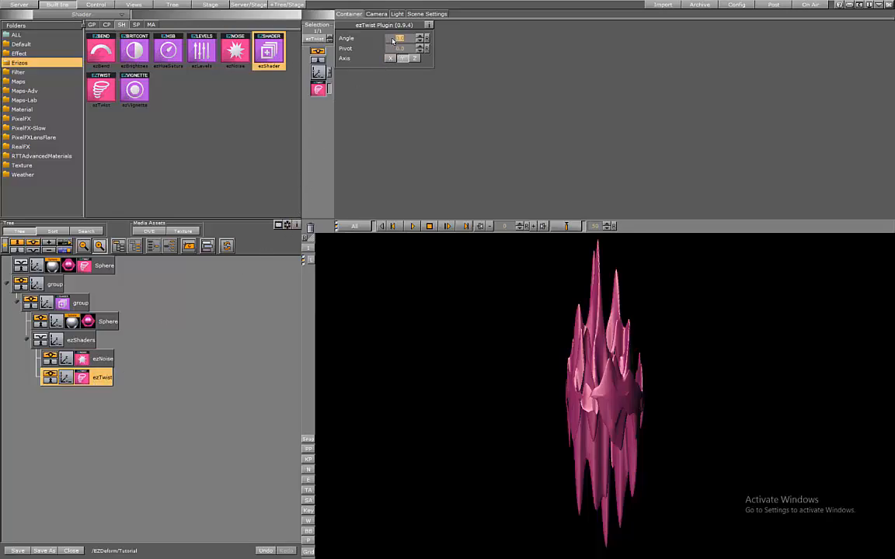
{"action": "left_click_drag", "start_coordinate": [419, 38], "coordinate": [685, 41]}
{"action": "left_click_drag", "start_coordinate": [400, 40], "coordinate": [655, 50]}
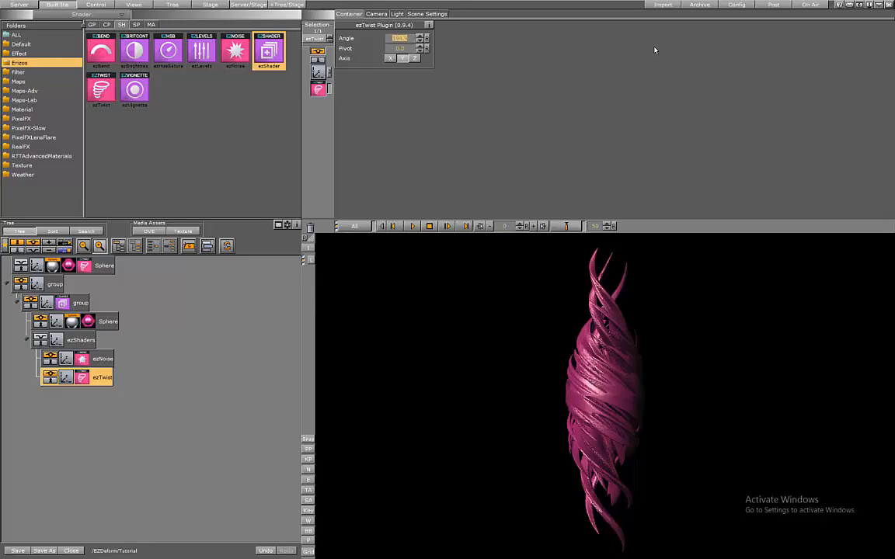
{"action": "type", "text": "1"}
{"action": "type", "text": "90"}
{"action": "key", "text": "Return"}
Rotate the group carrying the ezShader plugin around its X, Y and Z axes to tilt the twisted shape
{"action": "left_click", "coordinate": [56, 322]}
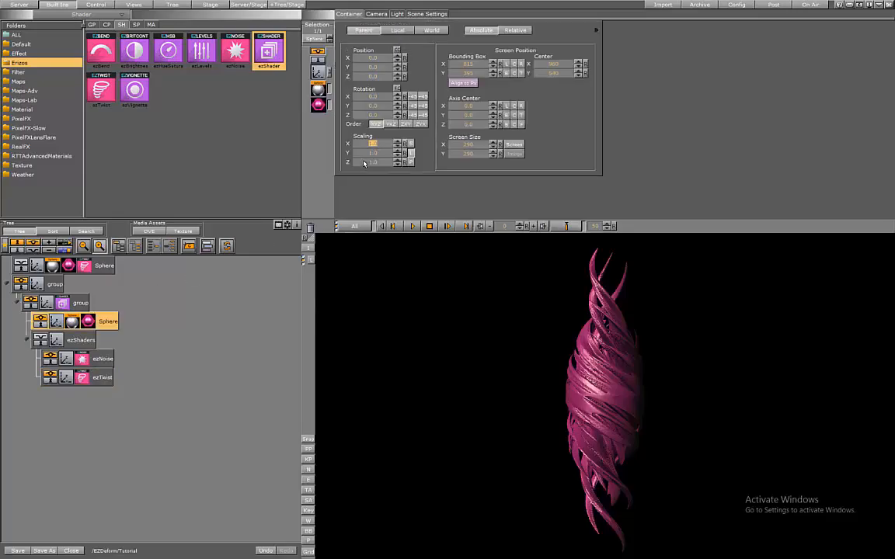
{"action": "left_click", "coordinate": [47, 303]}
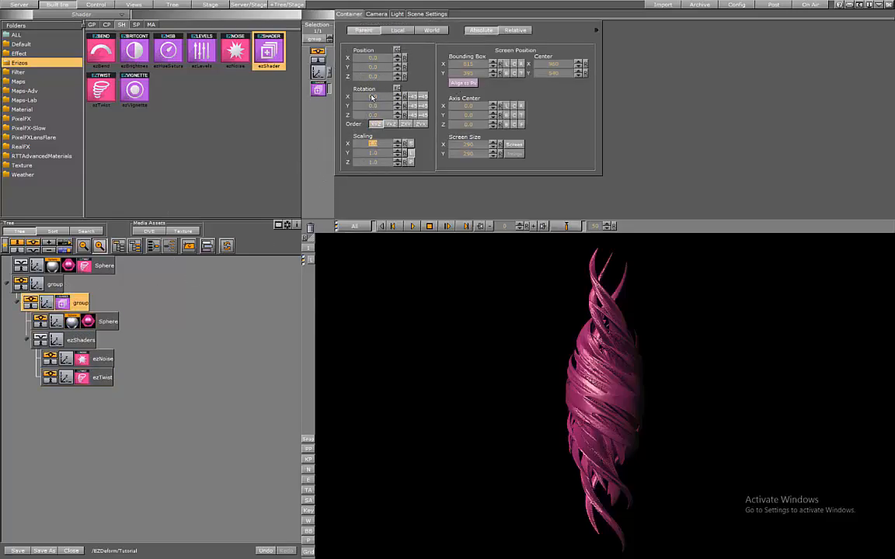
{"action": "left_click_drag", "start_coordinate": [372, 97], "coordinate": [395, 125]}
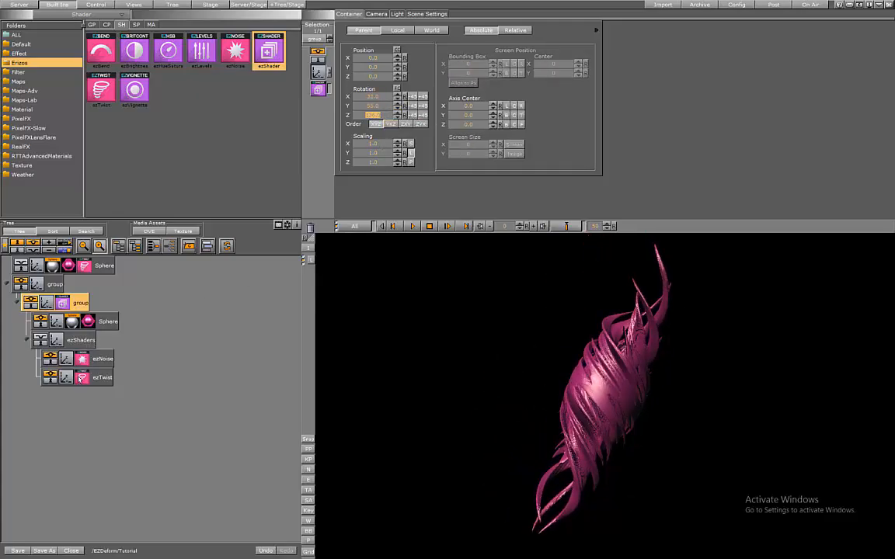
Keyframe the ezTwist angle from 0 to about 190, and move its end keyframe to about 3.3 seconds
{"action": "left_click", "coordinate": [81, 381]}
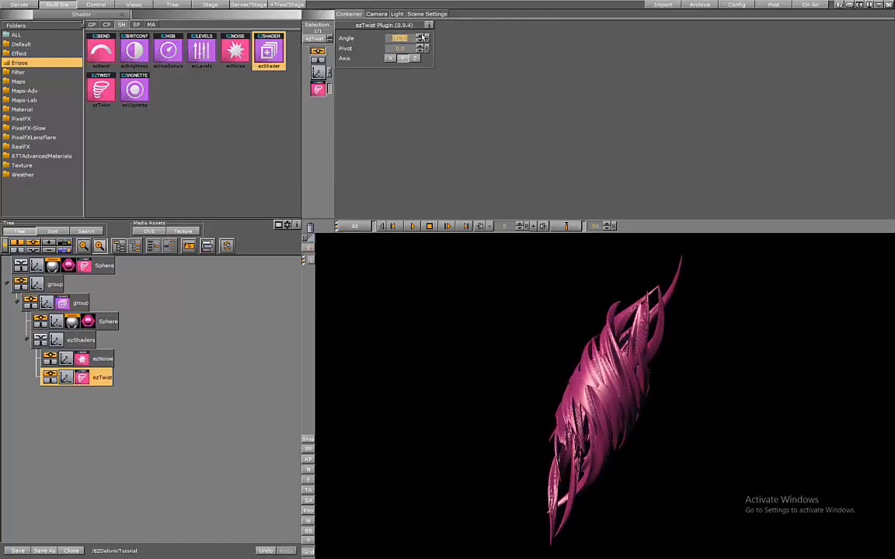
{"action": "left_click_drag", "start_coordinate": [421, 38], "coordinate": [421, 42]}
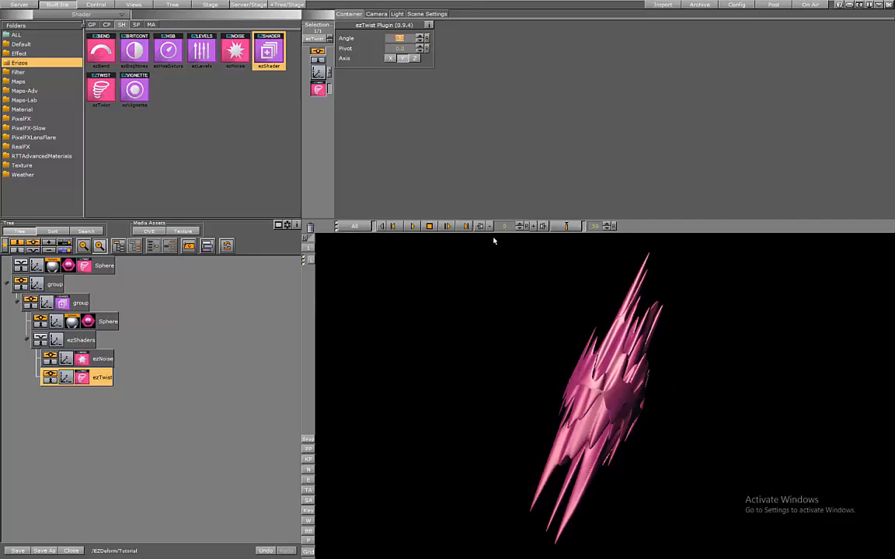
{"action": "left_click", "coordinate": [566, 227]}
{"action": "left_click", "coordinate": [211, 5]}
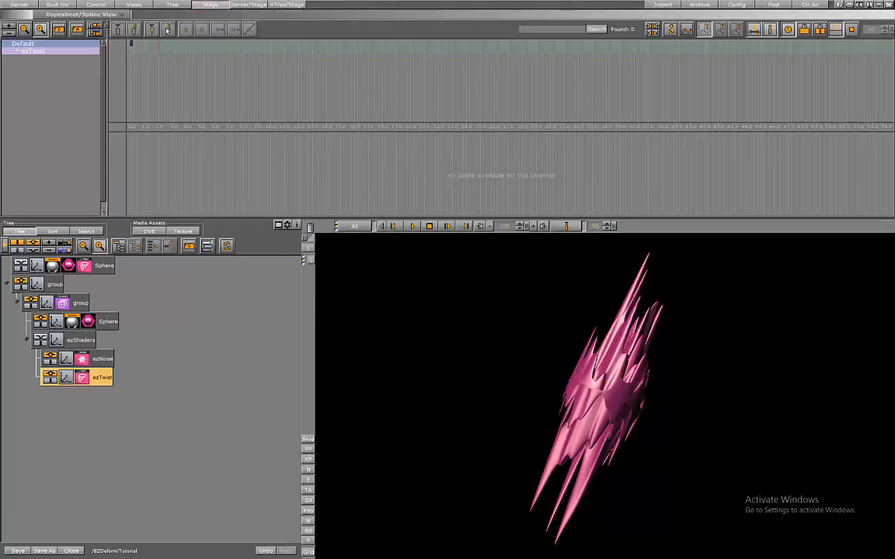
{"action": "left_click", "coordinate": [211, 5]}
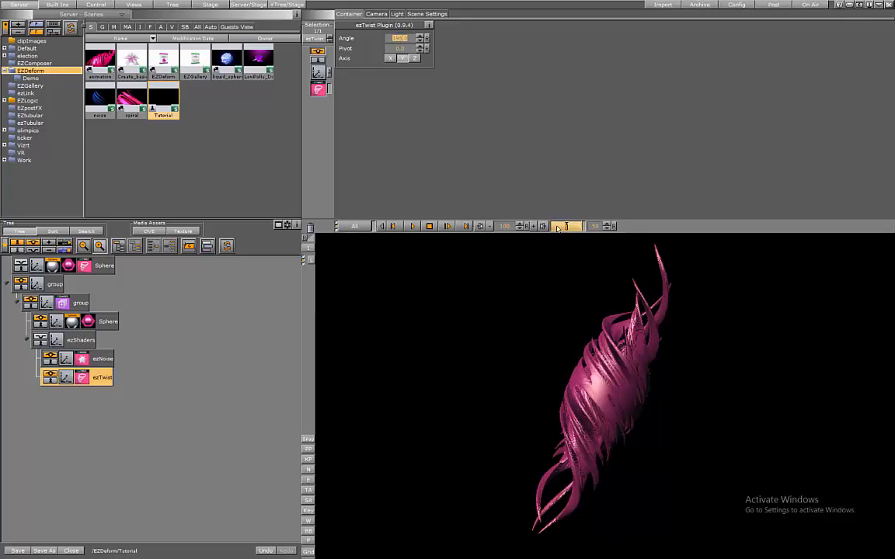
{"action": "left_click", "coordinate": [209, 4]}
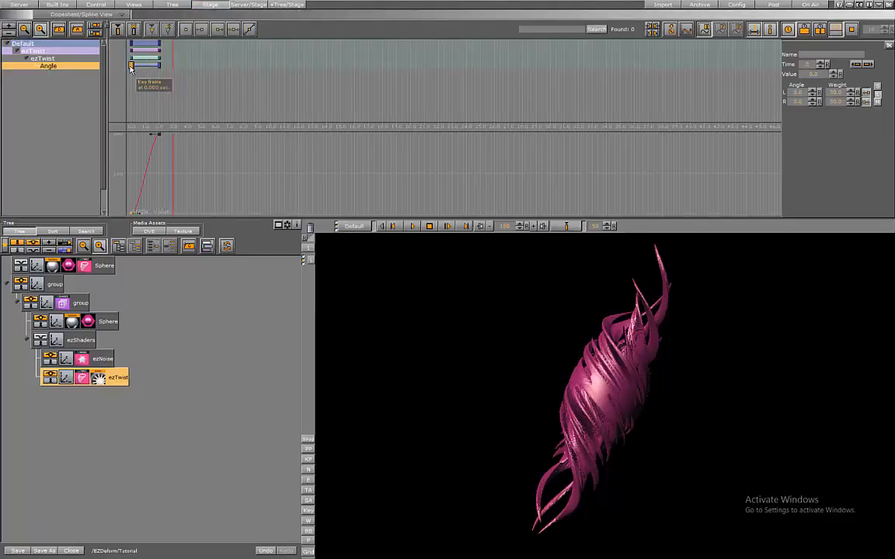
{"action": "left_click_drag", "start_coordinate": [157, 66], "coordinate": [177, 66]}
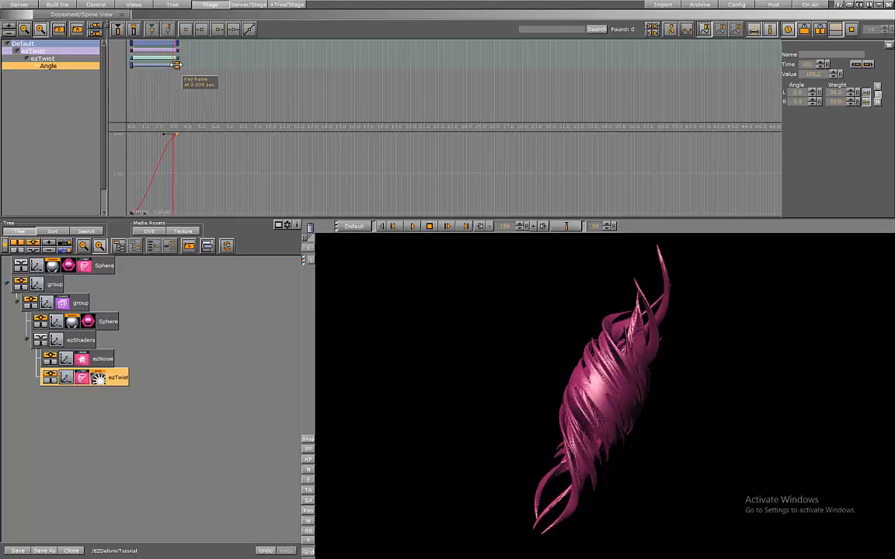
Keyframe the ezNoise intensity from 0 at frame 0 to 200 at frame 333
{"action": "left_click", "coordinate": [82, 358]}
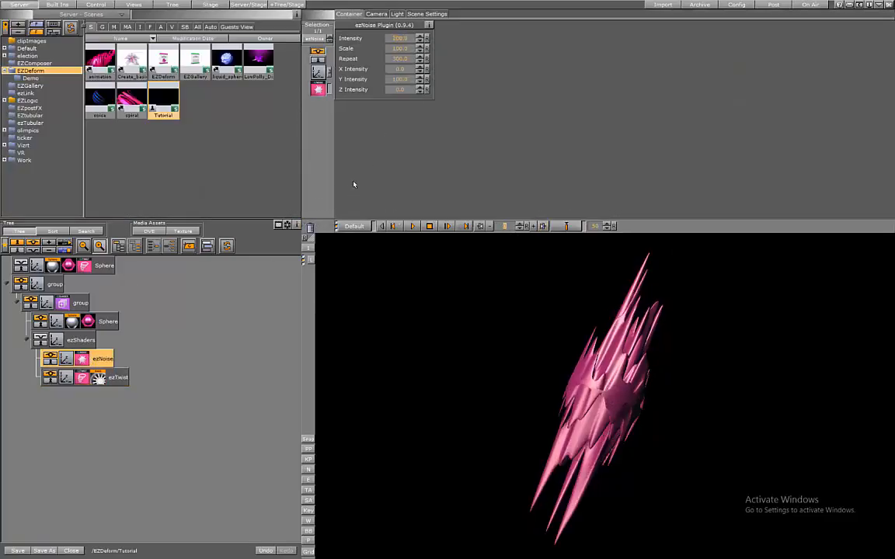
{"action": "left_click", "coordinate": [409, 38]}
{"action": "type", "text": "0"}
{"action": "key", "text": "Return"}
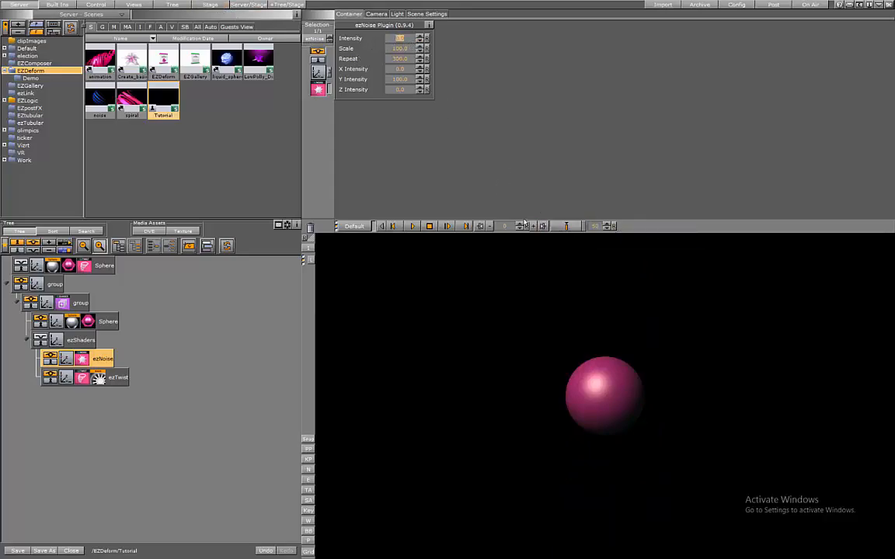
{"action": "left_click_drag", "start_coordinate": [505, 225], "coordinate": [709, 244]}
{"action": "left_click_drag", "start_coordinate": [507, 225], "coordinate": [454, 226]}
{"action": "mouse_move", "coordinate": [408, 38]}
{"action": "left_mouse_down"}
{"action": "mouse_move", "coordinate": [582, 43]}
{"action": "mouse_move", "coordinate": [416, 33]}
{"action": "left_mouse_up"}
{"action": "type", "text": ".1"}
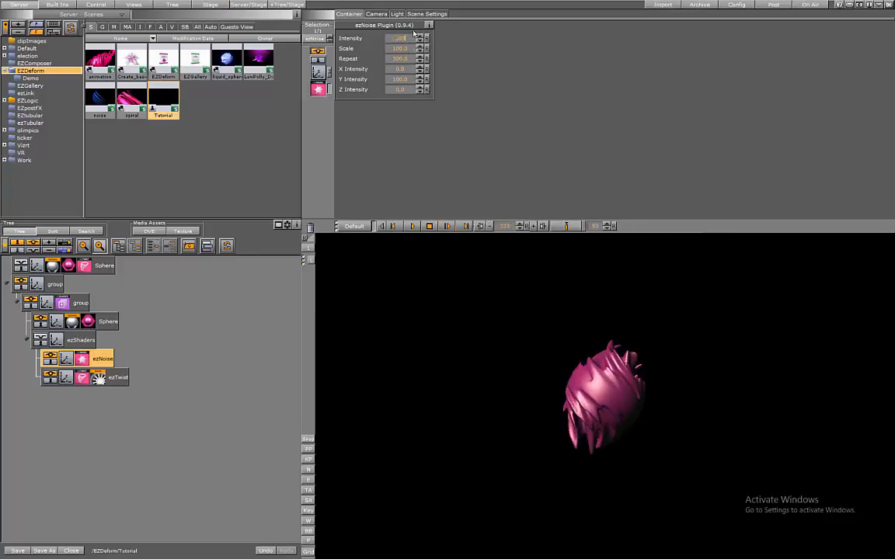
{"action": "key", "text": "Return"}
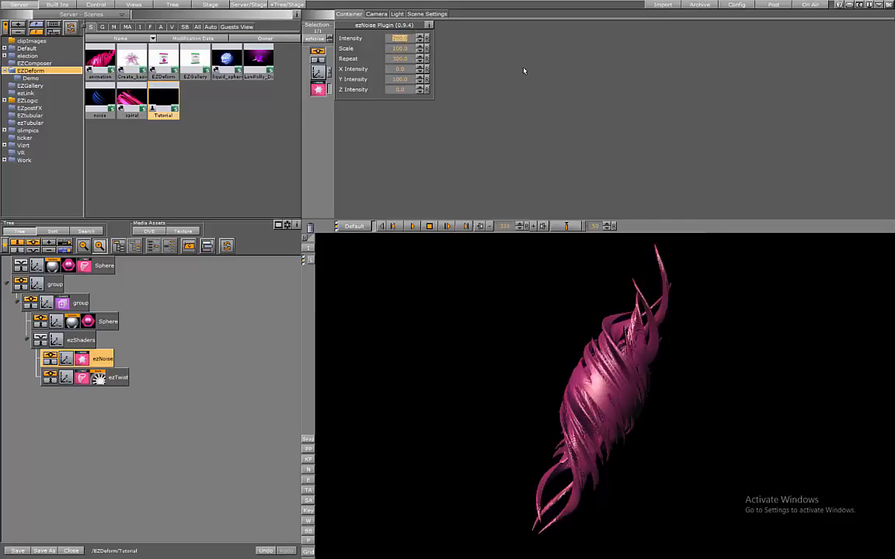
{"action": "left_click", "coordinate": [566, 227]}
Move the ezTwist angle's end keyframe to frame 333 to match the ezNoise animation, and play the result
{"action": "left_click", "coordinate": [210, 5]}
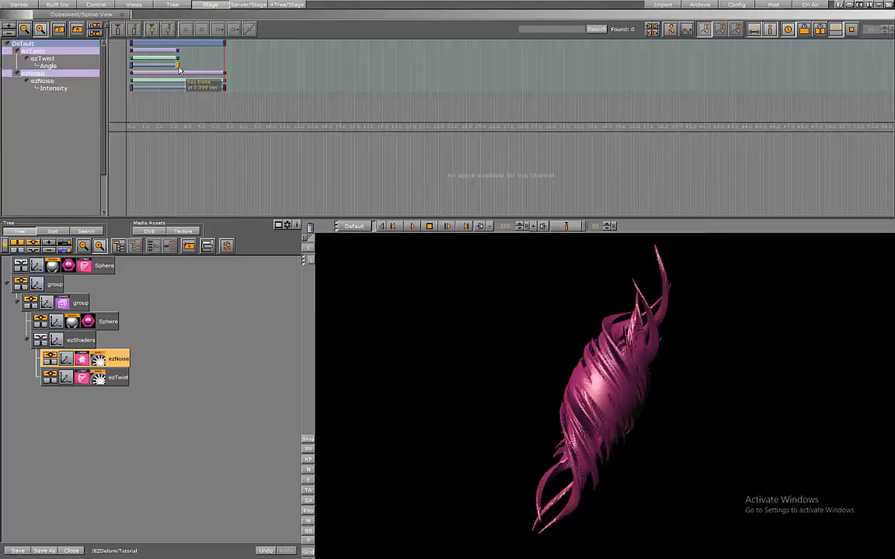
{"action": "left_click_drag", "start_coordinate": [203, 70], "coordinate": [224, 70]}
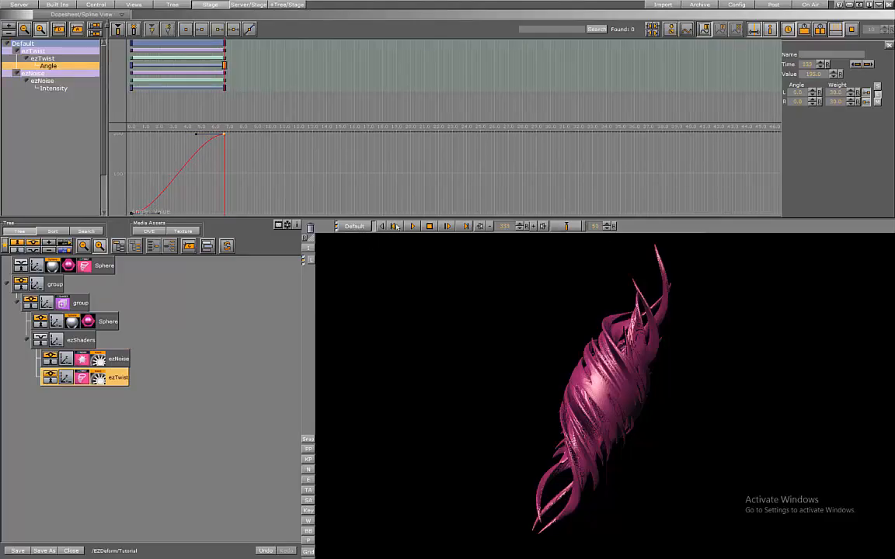
{"action": "left_click", "coordinate": [410, 226]}
Apply the dark chrome image from the EZDeform folder as a texture on the sphere inside the ezShader group
{"action": "left_click", "coordinate": [19, 5]}
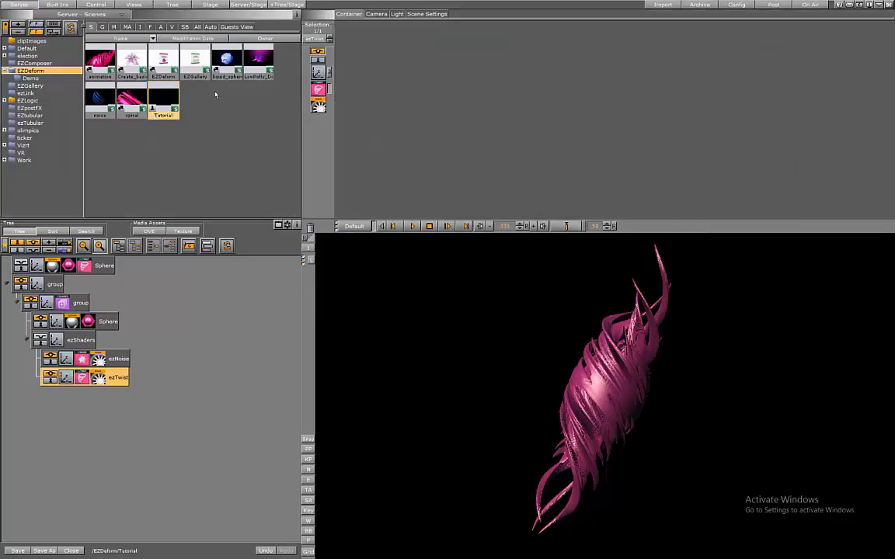
{"action": "left_click", "coordinate": [140, 27]}
{"action": "left_click_drag", "start_coordinate": [105, 94], "coordinate": [311, 225]}
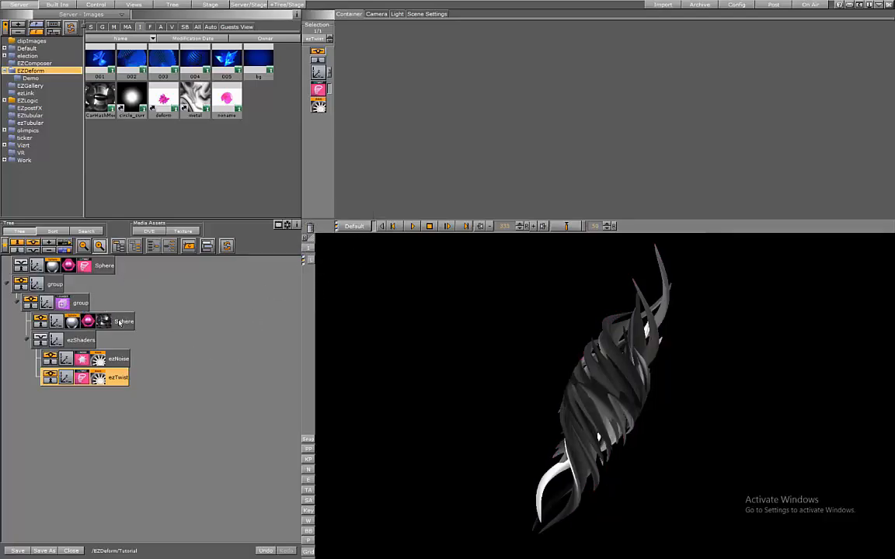
Try lower Texture Blend amounts in the group's ezShader to mix the texture with the pink material, checking the other sphere's ezTwist settings
{"action": "left_click", "coordinate": [62, 302]}
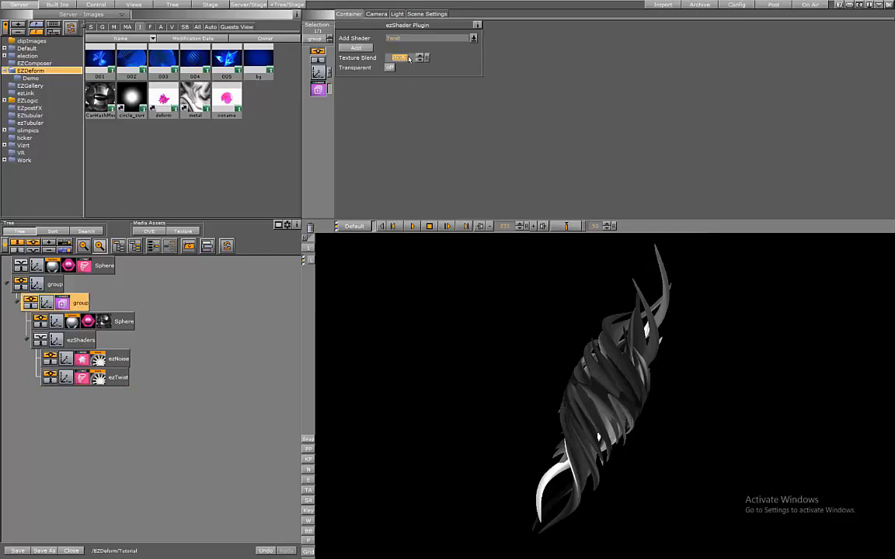
{"action": "mouse_move", "coordinate": [404, 60]}
{"action": "left_mouse_down"}
{"action": "mouse_move", "coordinate": [379, 59]}
{"action": "mouse_move", "coordinate": [419, 60]}
{"action": "left_mouse_up"}
{"action": "left_click", "coordinate": [84, 266]}
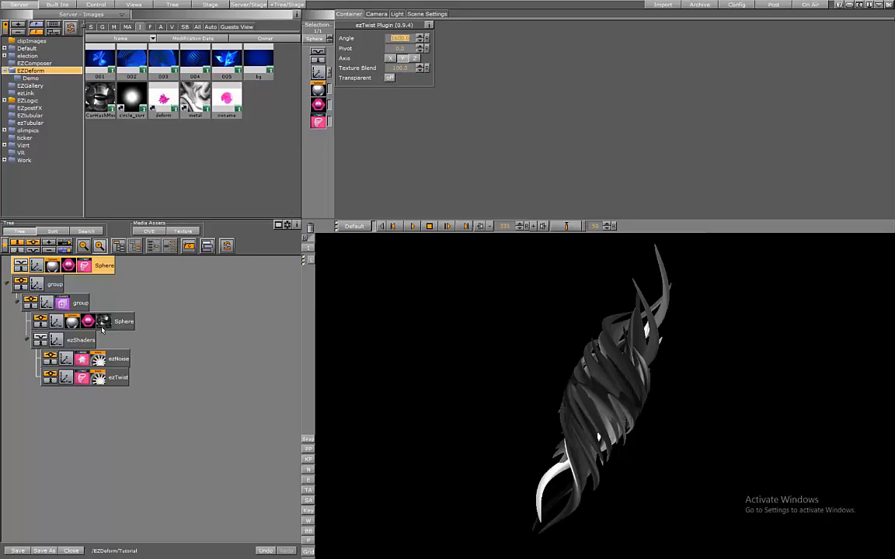
{"action": "left_click", "coordinate": [63, 303]}
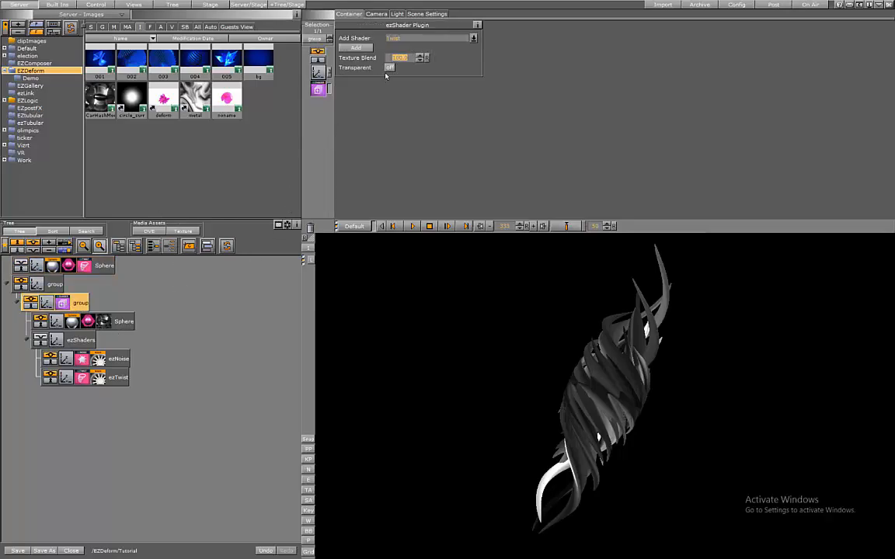
{"action": "left_click_drag", "start_coordinate": [411, 60], "coordinate": [349, 235]}
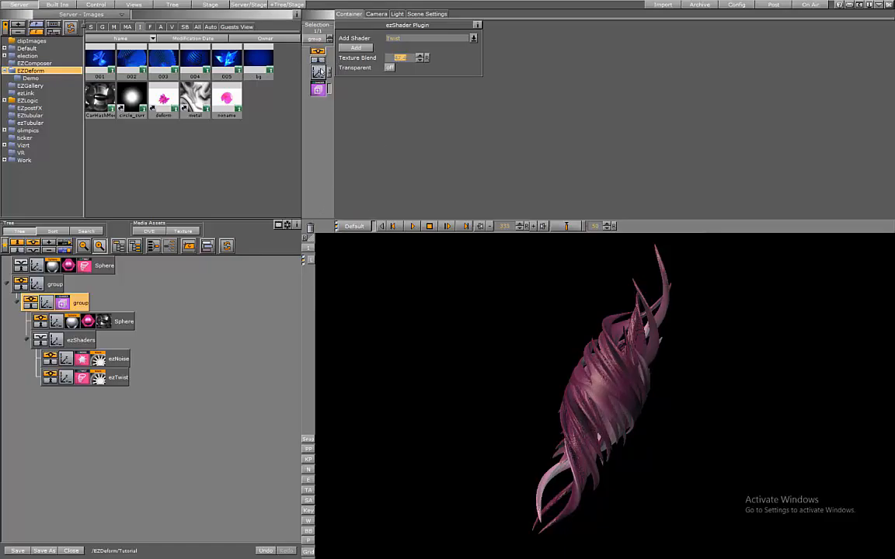
Scale up the ezShader group, and turn on the plugin's Transparent option with Texture Blend at 100
{"action": "left_click", "coordinate": [321, 72]}
{"action": "left_click_drag", "start_coordinate": [374, 145], "coordinate": [407, 153]}
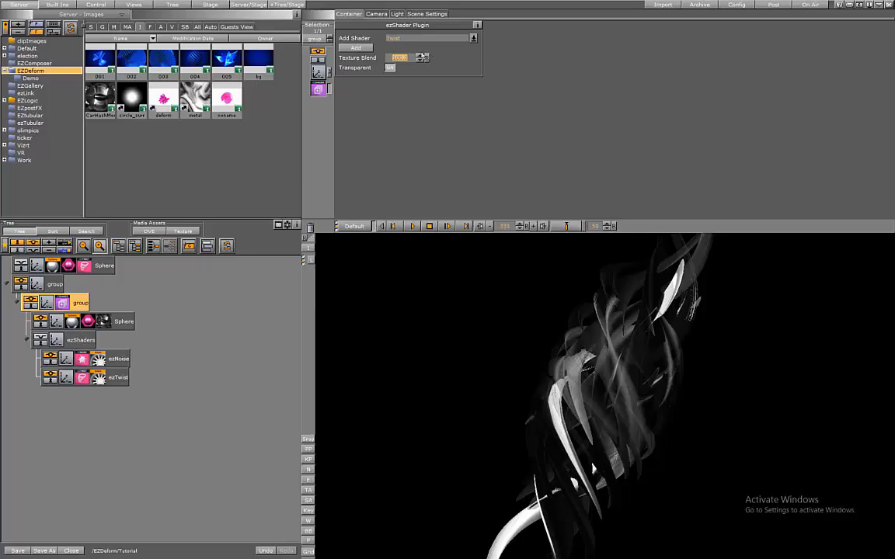
Try the Texture Blend on the transparent shape, return it to 100, and play the animation, stopping it partway
{"action": "left_click_drag", "start_coordinate": [402, 59], "coordinate": [541, 73]}
{"action": "left_click", "coordinate": [411, 226]}
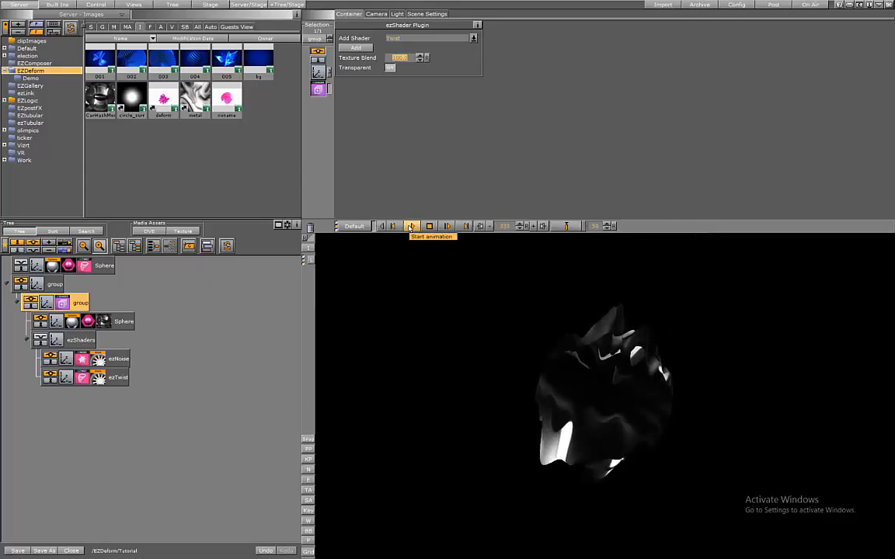
{"action": "left_click", "coordinate": [430, 227]}
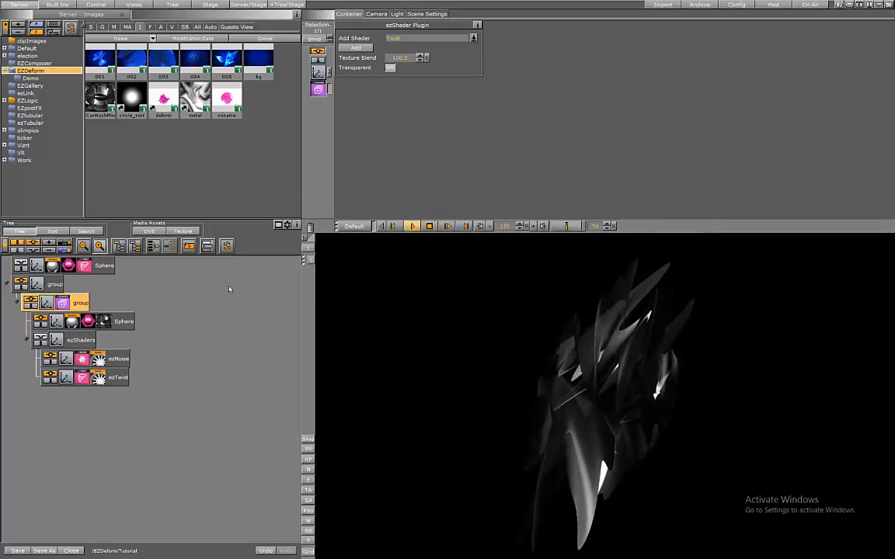
Change the scene's background color to a dark purple, and continue the animation against it
{"action": "left_click", "coordinate": [427, 14]}
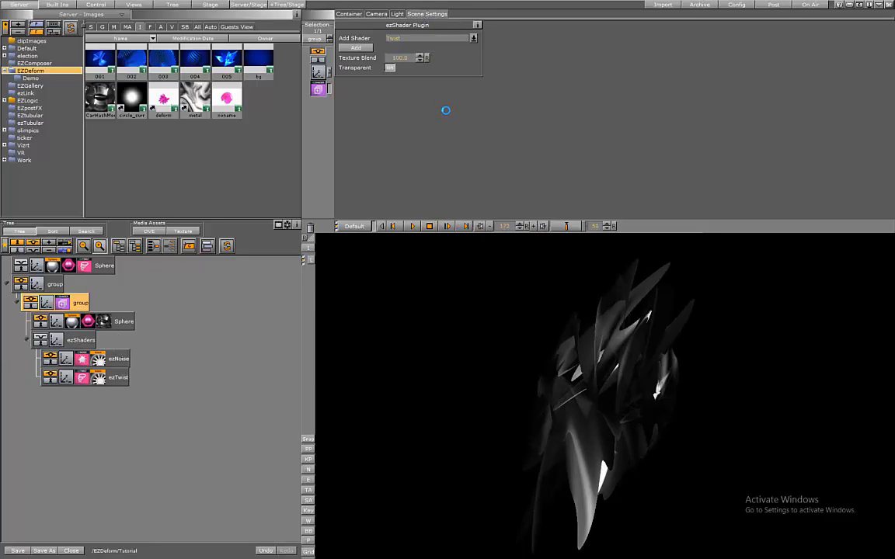
{"action": "left_click", "coordinate": [454, 84]}
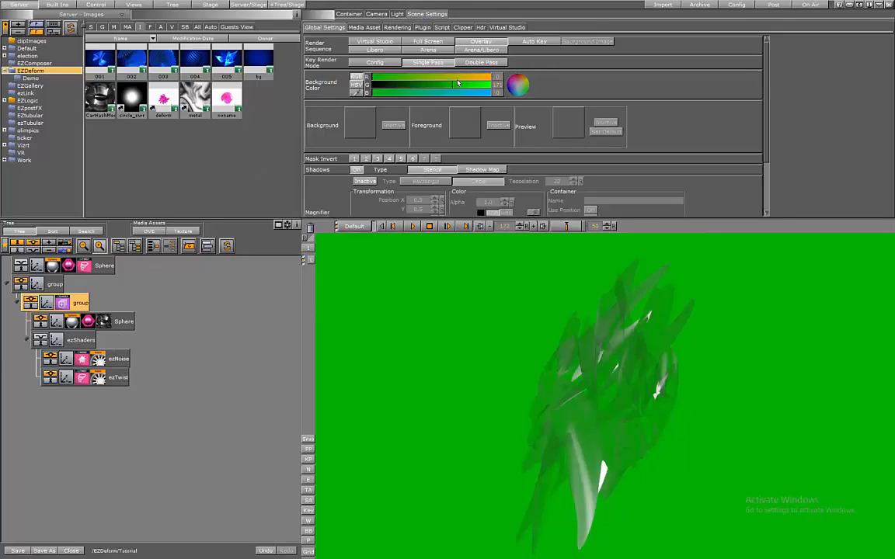
{"action": "left_click", "coordinate": [463, 78]}
{"action": "left_click_drag", "start_coordinate": [438, 79], "coordinate": [404, 94]}
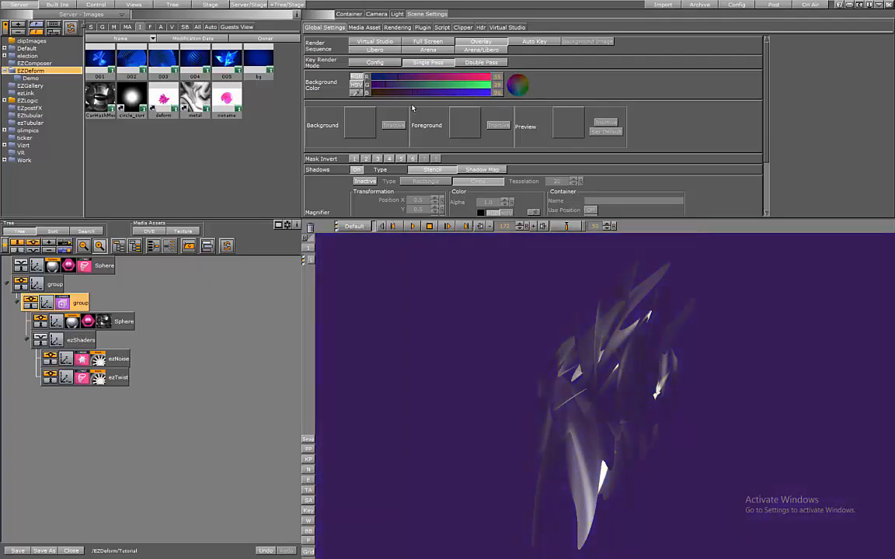
{"action": "left_click", "coordinate": [413, 226]}
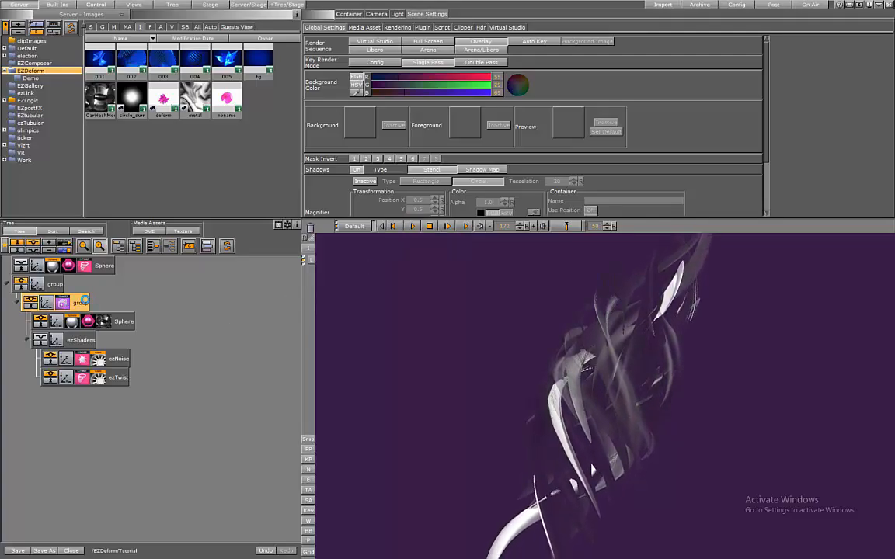
Open the settings of the group's ezShader plugin again
{"action": "left_click", "coordinate": [78, 300]}
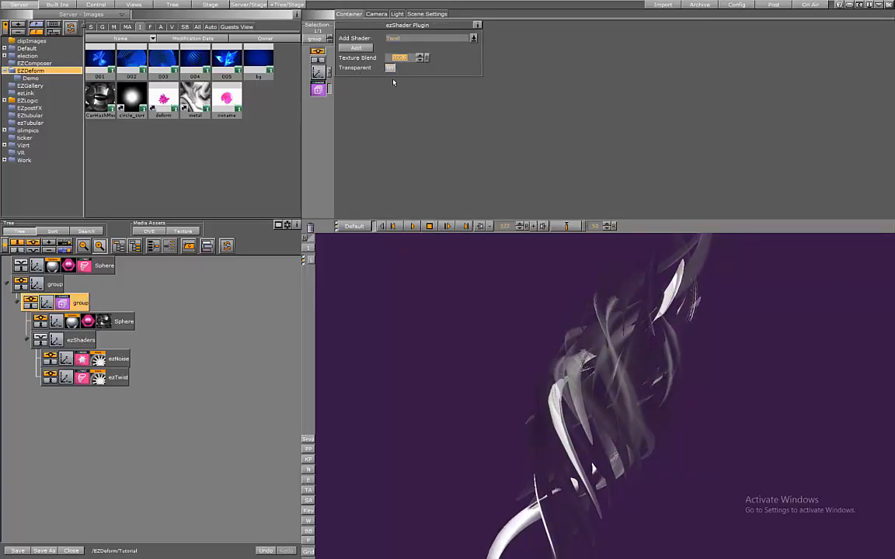